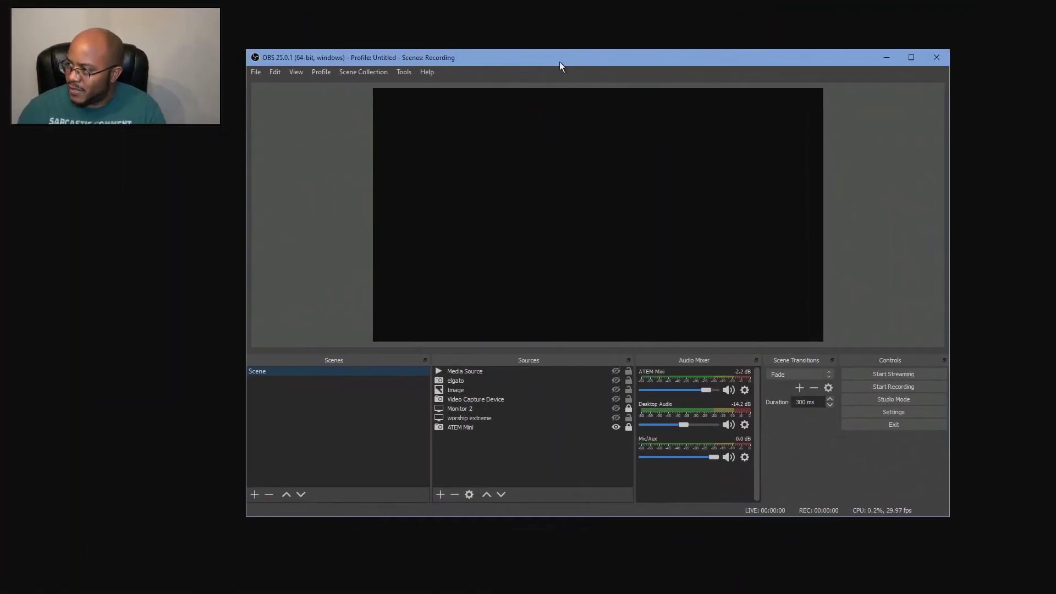
Step: Bring the OBS window into clear view and remove all existing sources from the scene
{"action": "left_click_drag", "start_coordinate": [559, 62], "coordinate": [576, 57]}
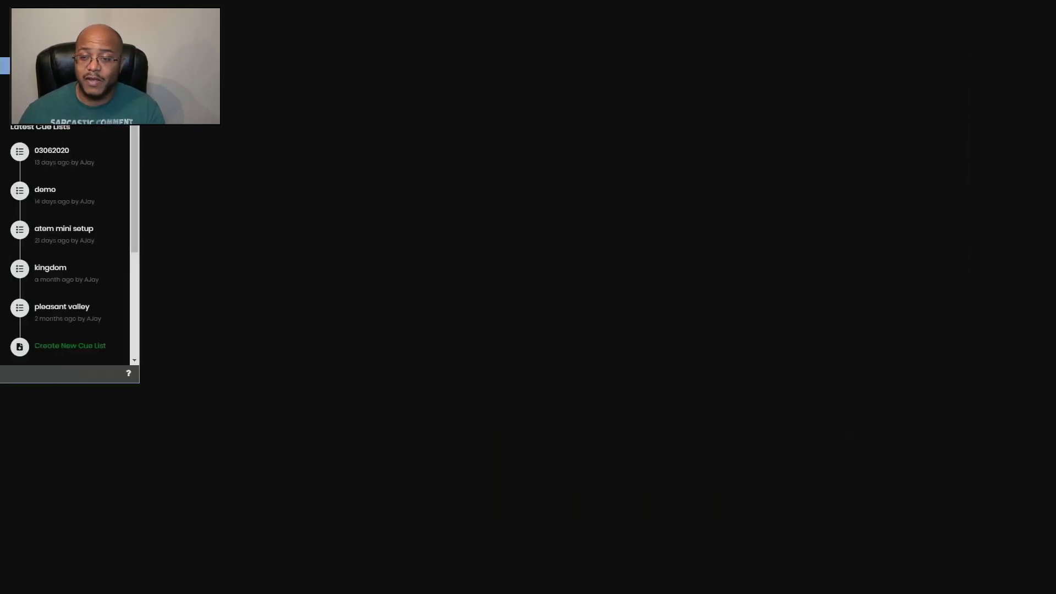
{"action": "left_click_drag", "start_coordinate": [0, 132], "coordinate": [183, 142]}
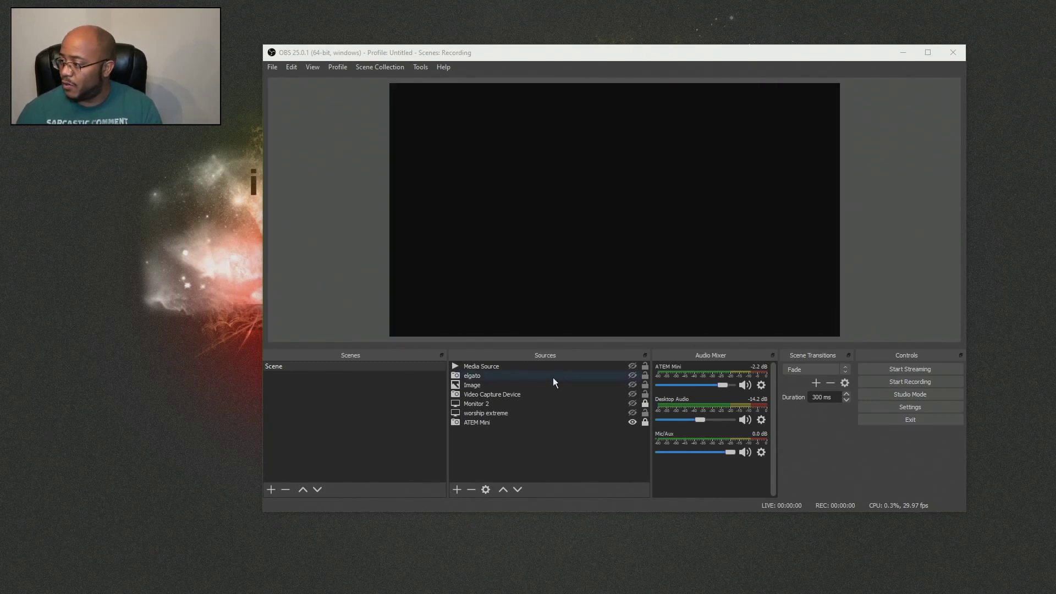
{"action": "left_click", "coordinate": [485, 368]}
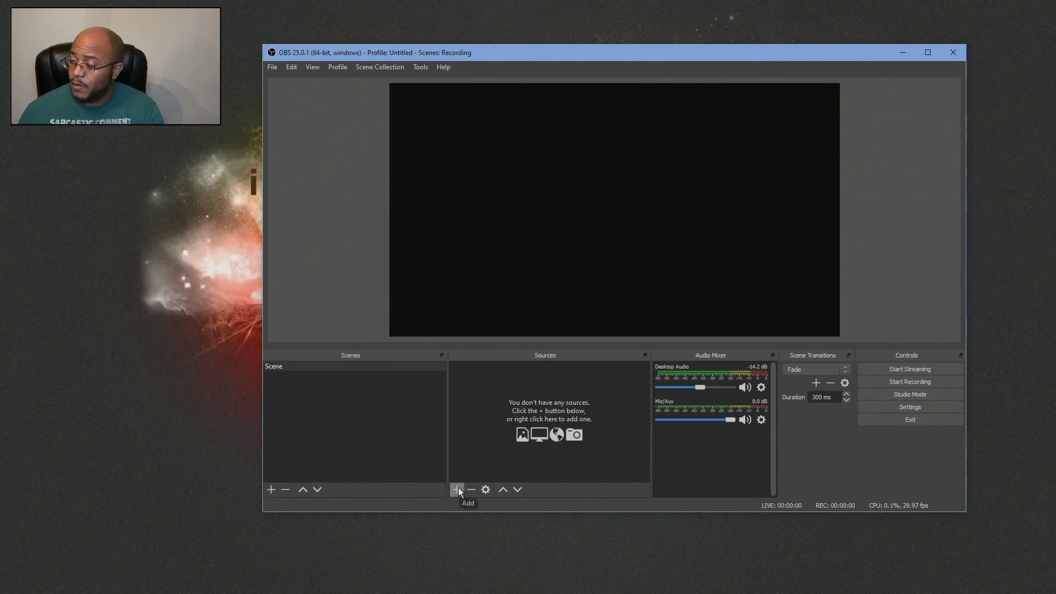
Step: Add a Media Source named "pre-recorded" that plays the local MP4 video from the Downloads folder
{"action": "left_click", "coordinate": [458, 489]}
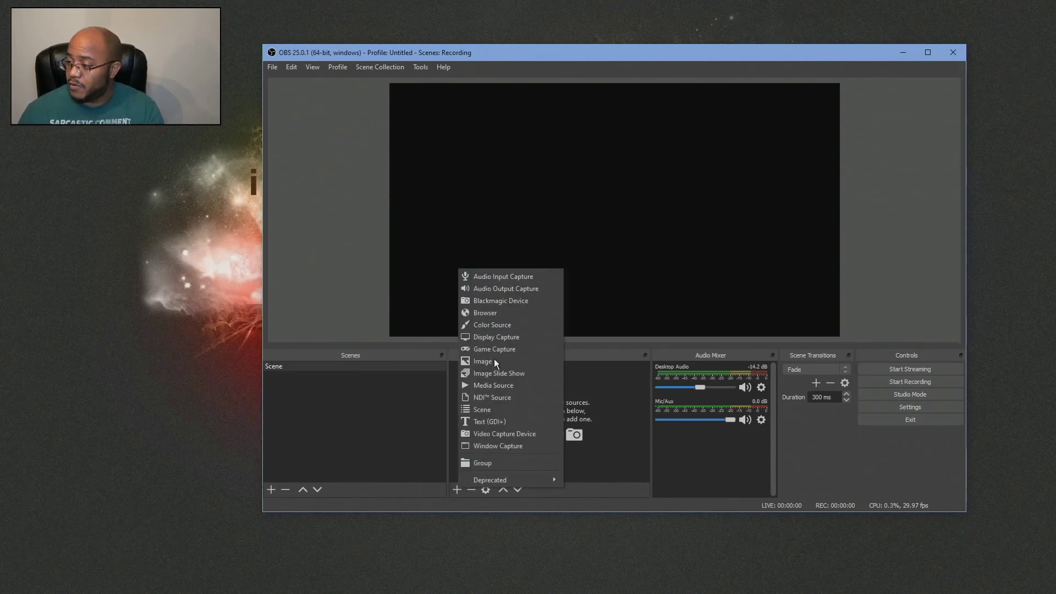
{"action": "left_click", "coordinate": [512, 386]}
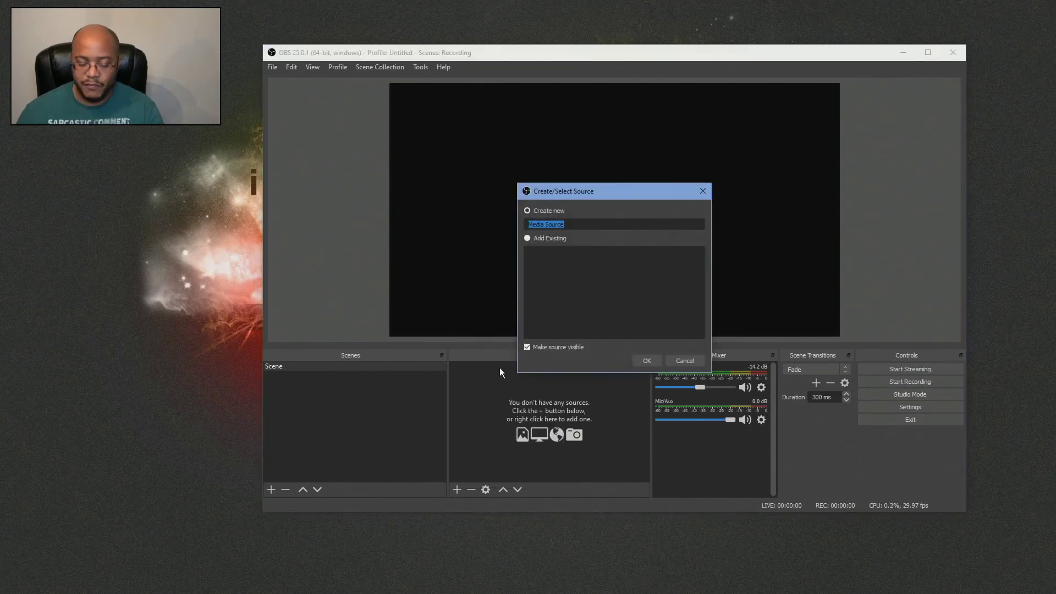
{"action": "type", "text": "pre"}
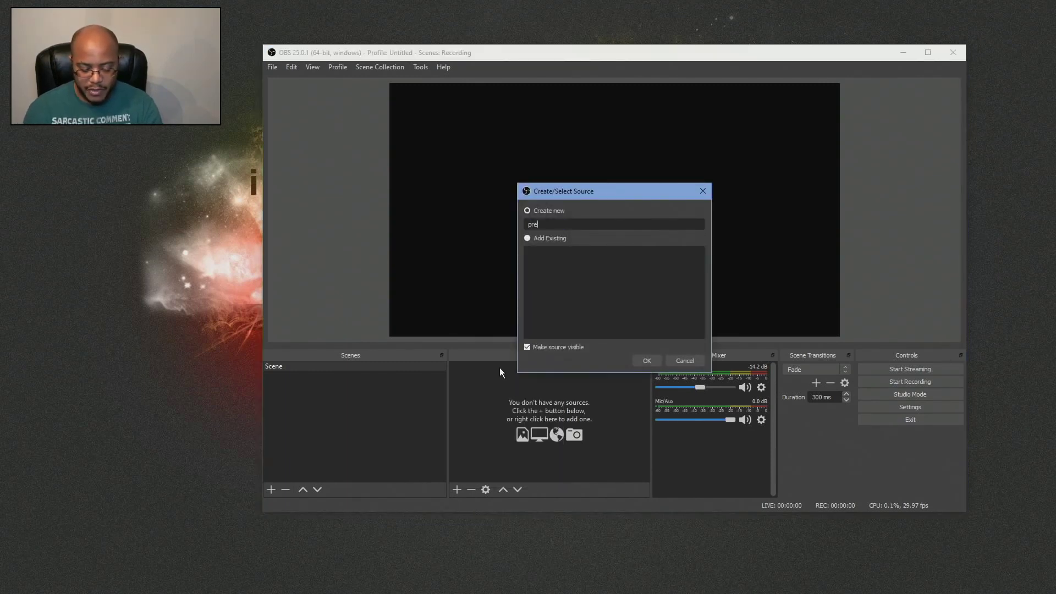
{"action": "type", "text": "-recorded"}
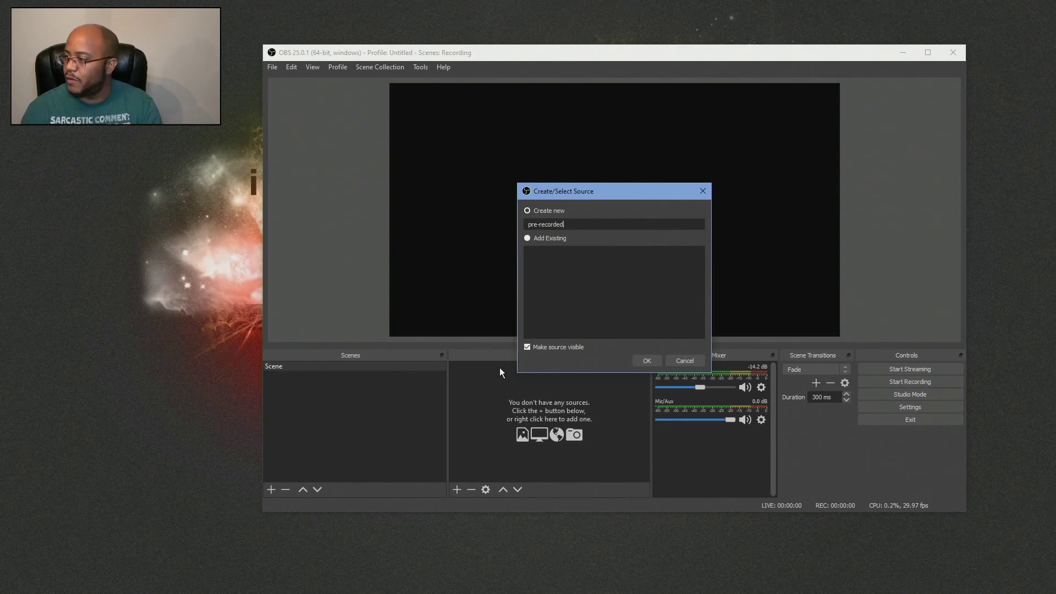
{"action": "key", "text": "Return"}
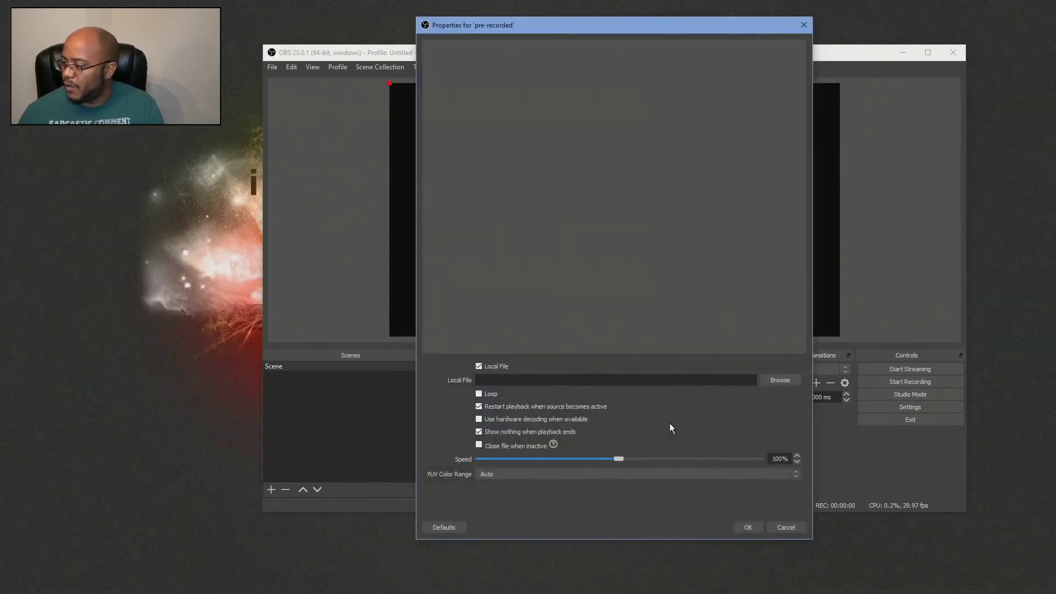
{"action": "left_click", "coordinate": [778, 381]}
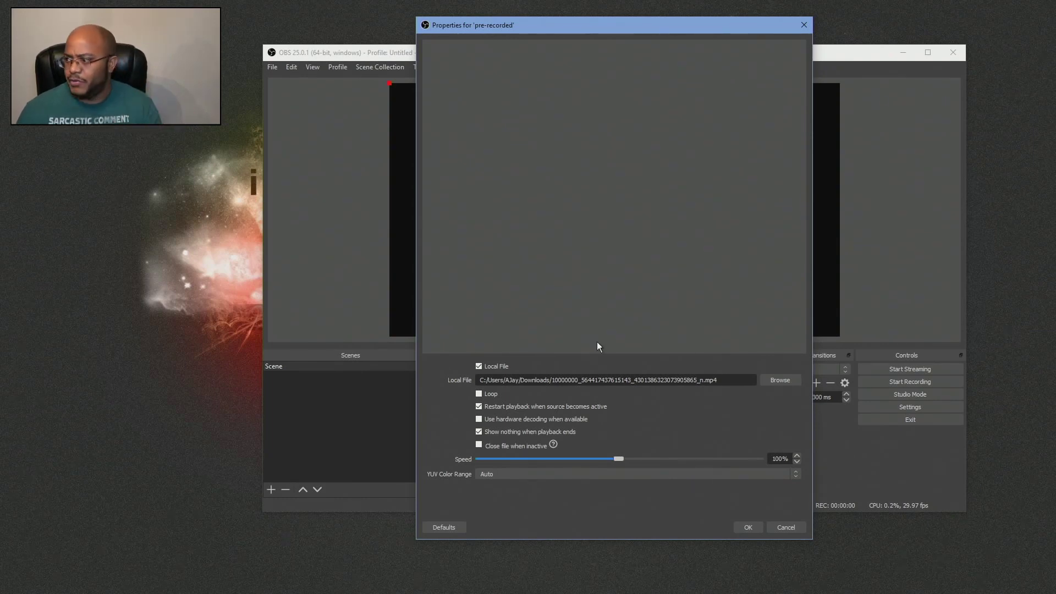
{"action": "left_click", "coordinate": [748, 526]}
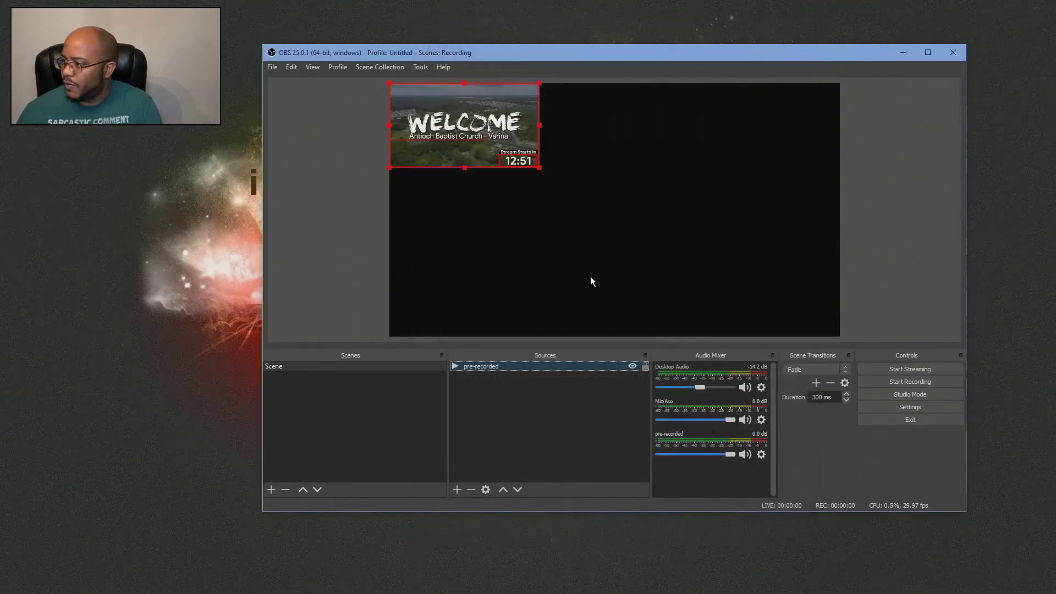
Step: Fit the pre-recorded source to the screen and lock it in place
{"action": "right_click", "coordinate": [522, 369]}
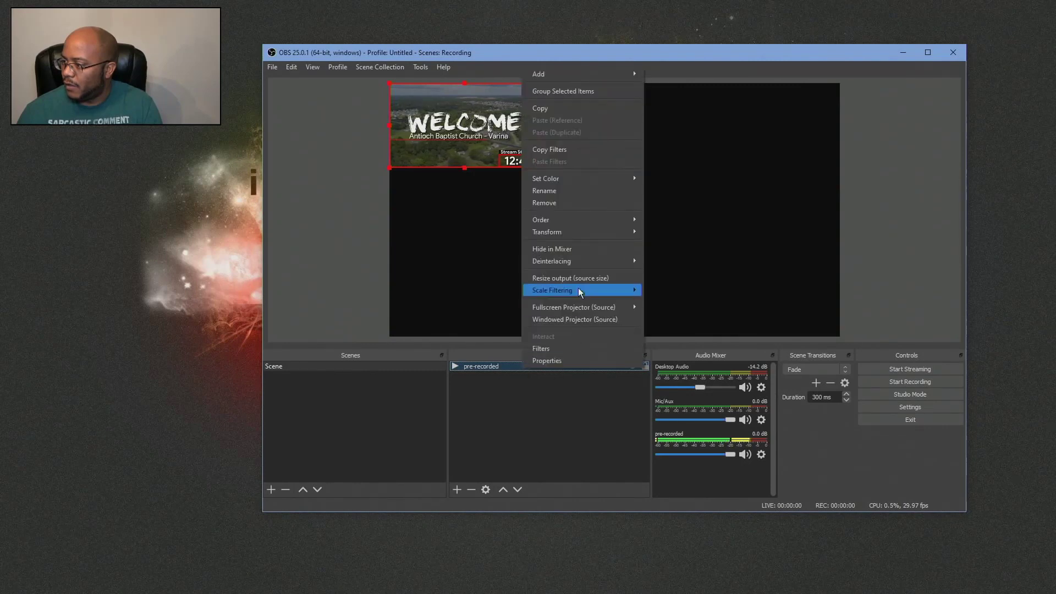
{"action": "mouse_move", "coordinate": [564, 223]}
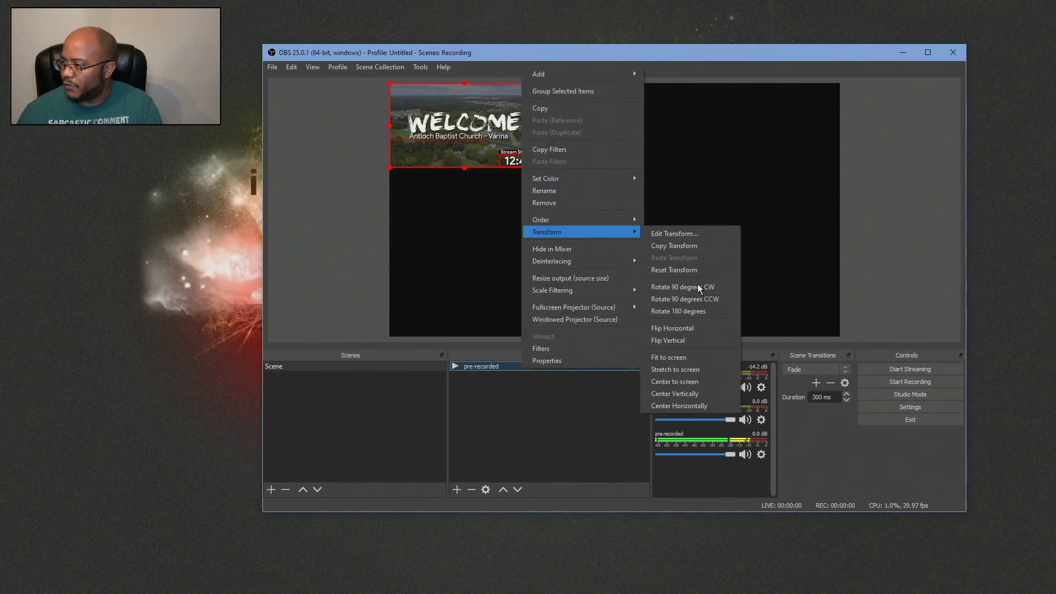
{"action": "left_click", "coordinate": [692, 357]}
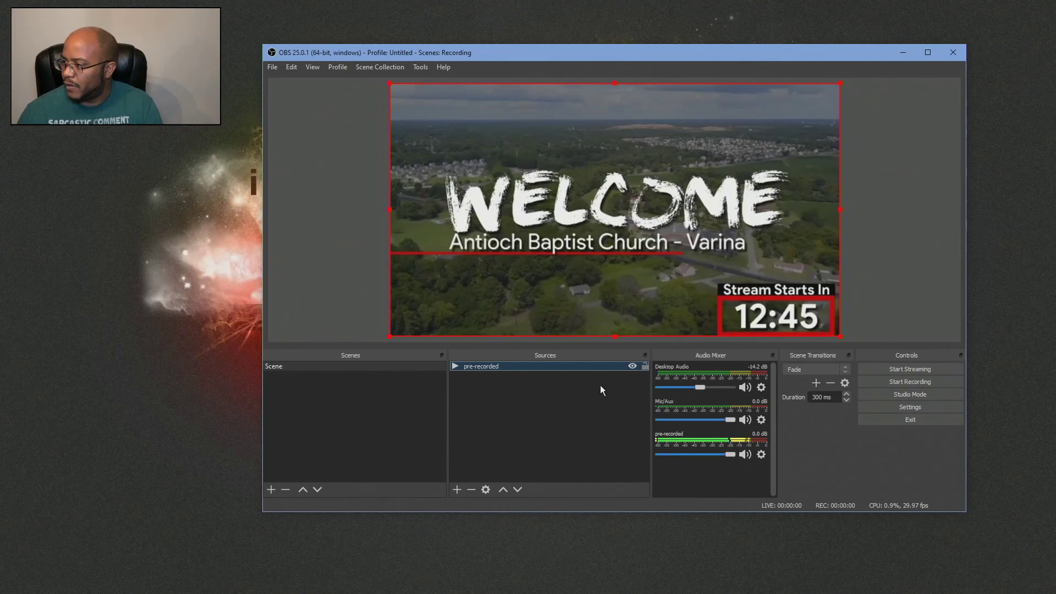
{"action": "left_click", "coordinate": [644, 367]}
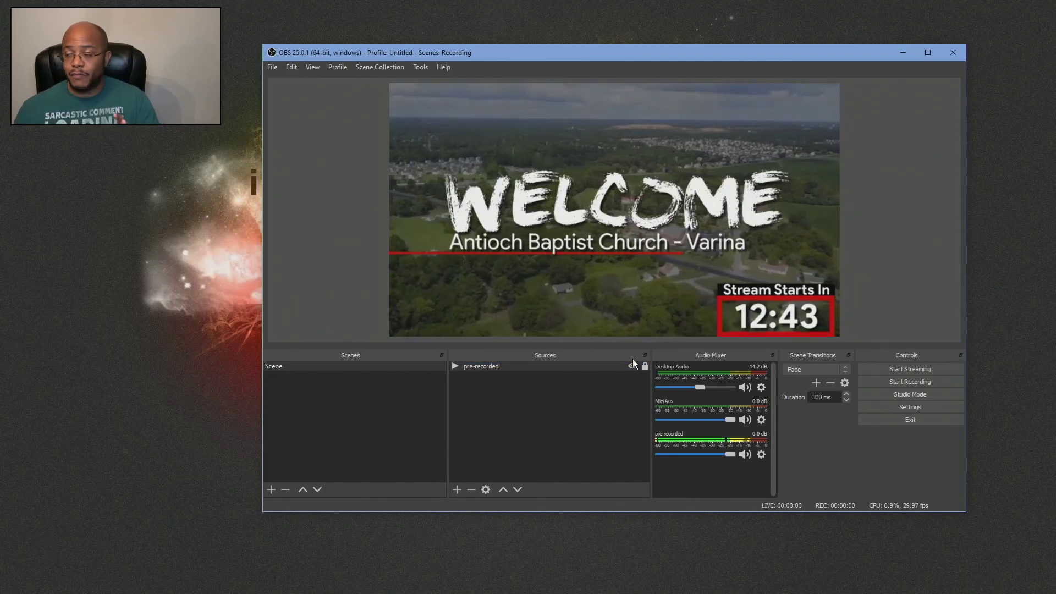
{"action": "left_click", "coordinate": [457, 468]}
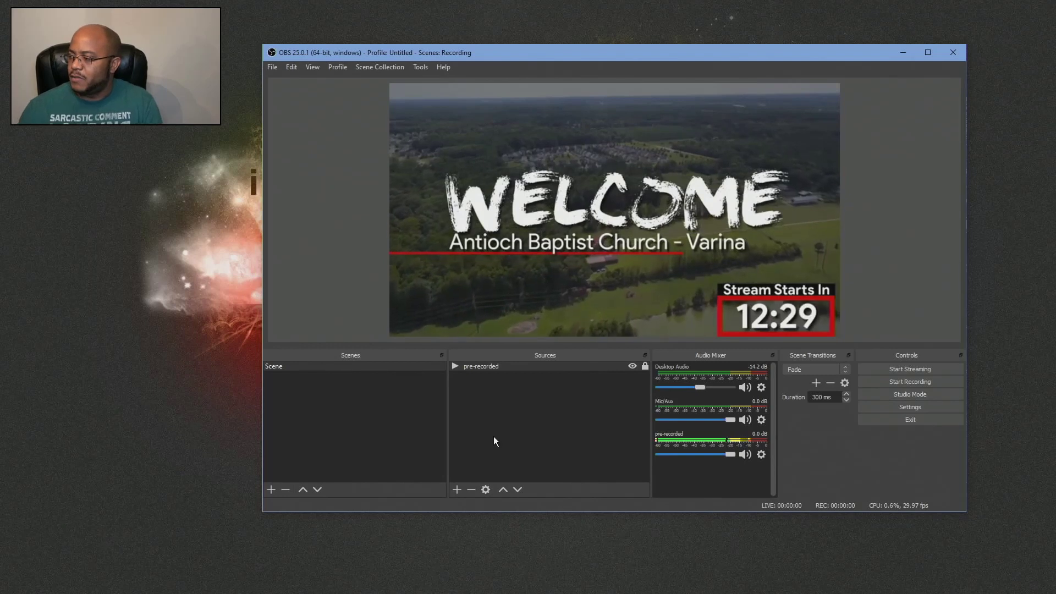
Step: Add a Display Capture source named "monitor 2" capturing Display 2: 1920x1080 @ 2560,0, and lock it
{"action": "left_click", "coordinate": [457, 490]}
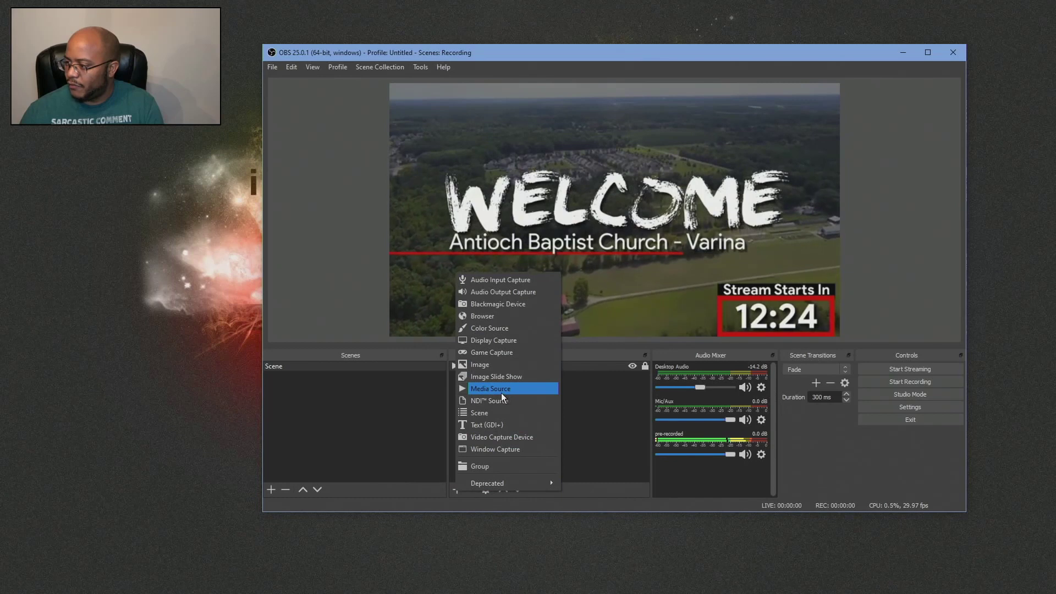
{"action": "left_click", "coordinate": [501, 343]}
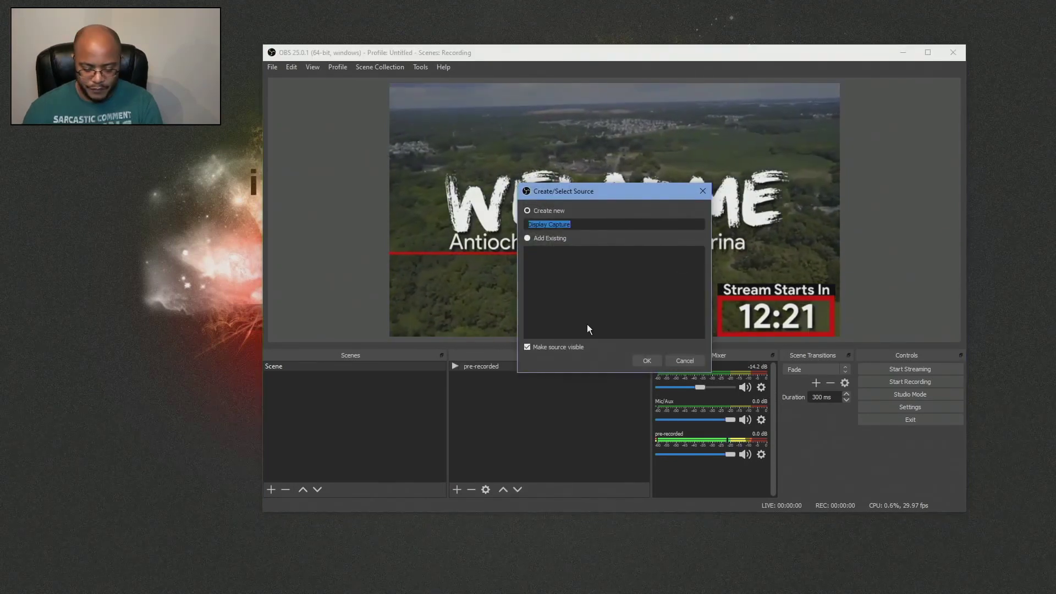
{"action": "type", "text": "monitor 2"}
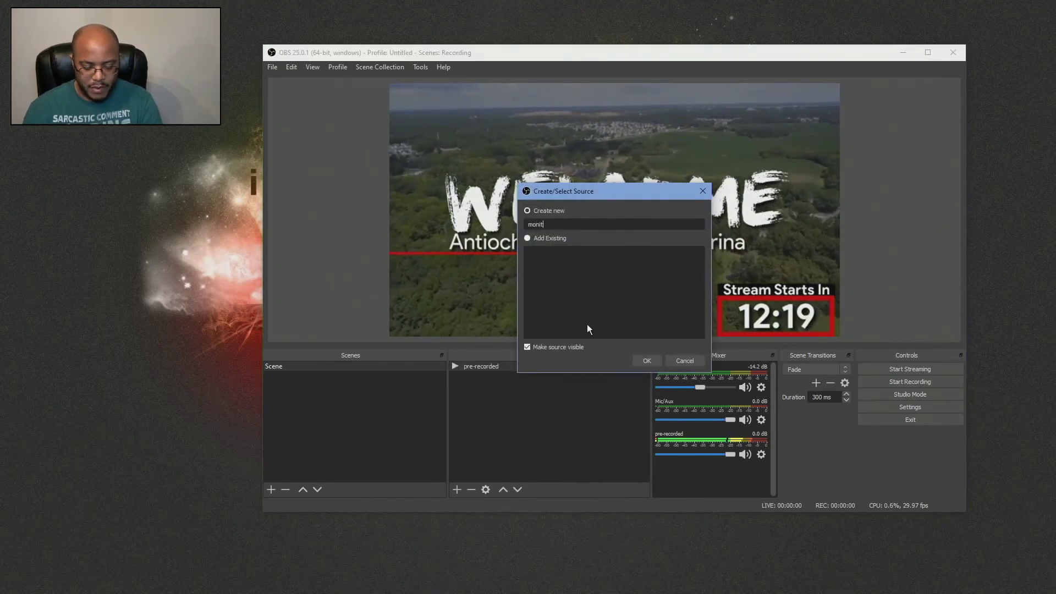
{"action": "left_click", "coordinate": [649, 362]}
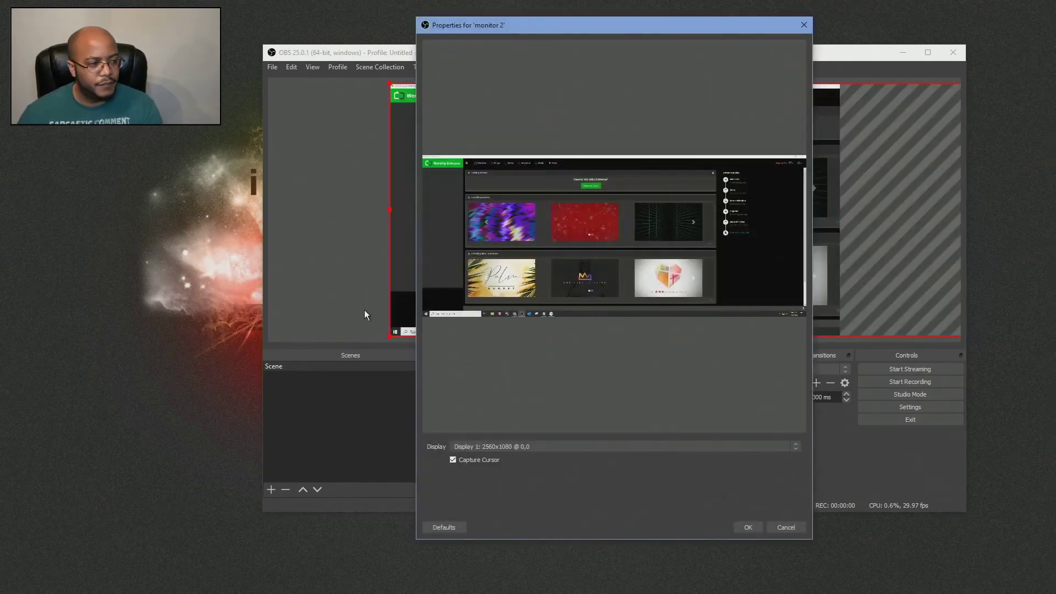
{"action": "left_click", "coordinate": [544, 447]}
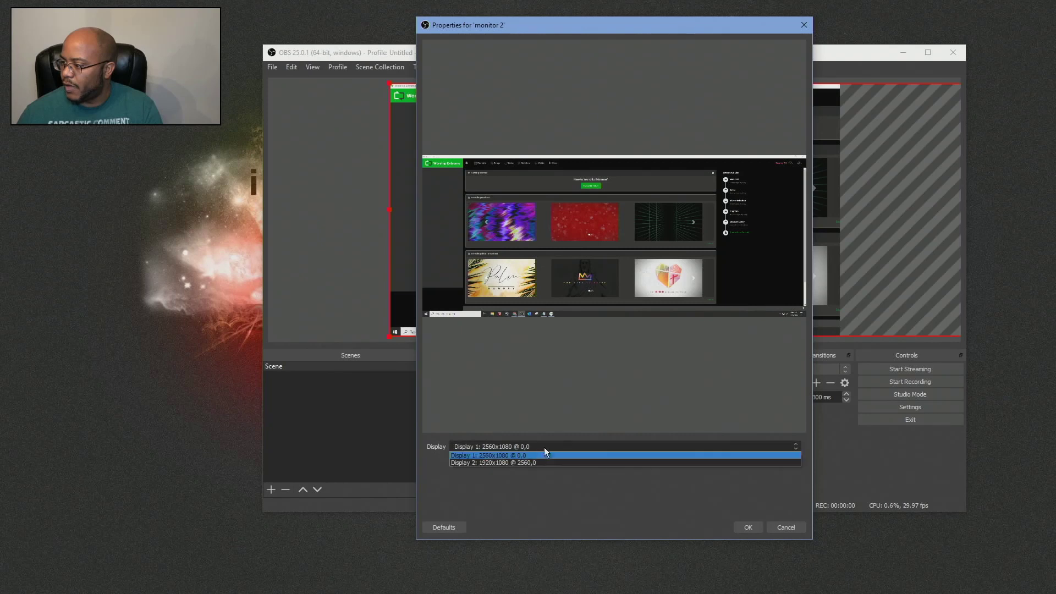
{"action": "left_click", "coordinate": [524, 463]}
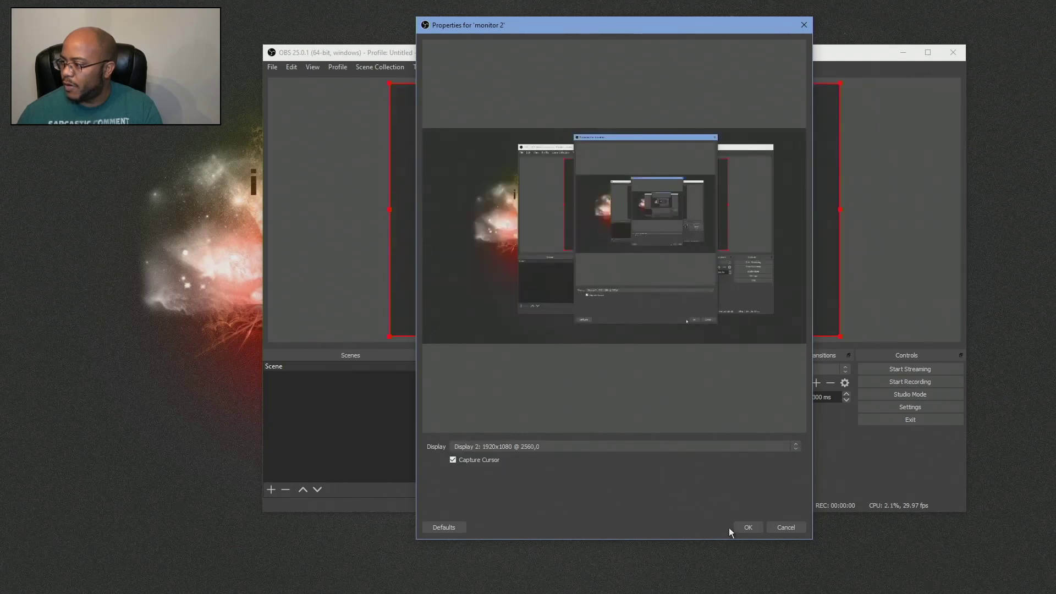
{"action": "left_click", "coordinate": [749, 528]}
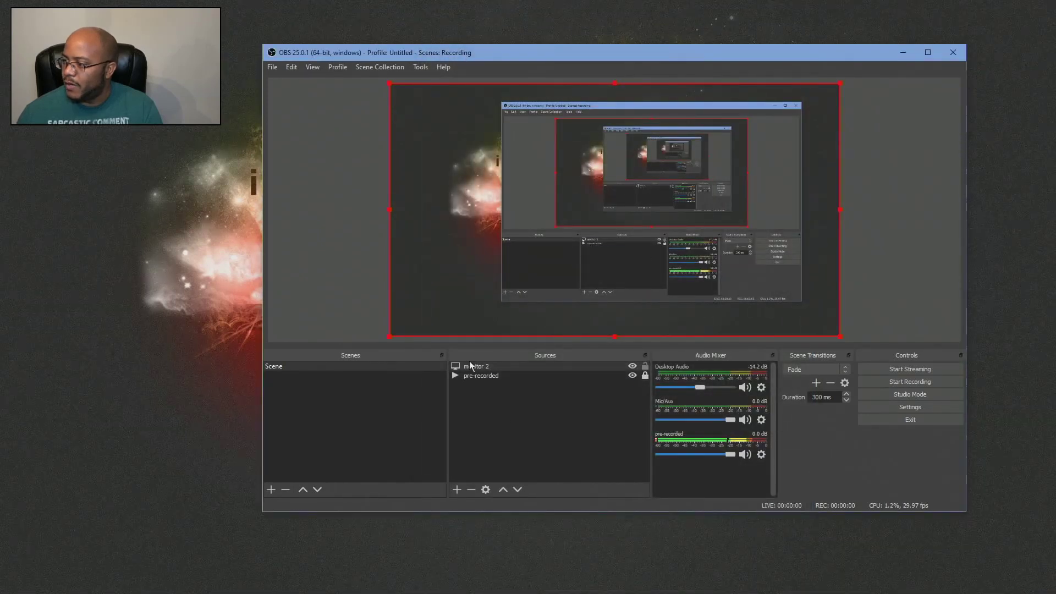
{"action": "left_click", "coordinate": [646, 365]}
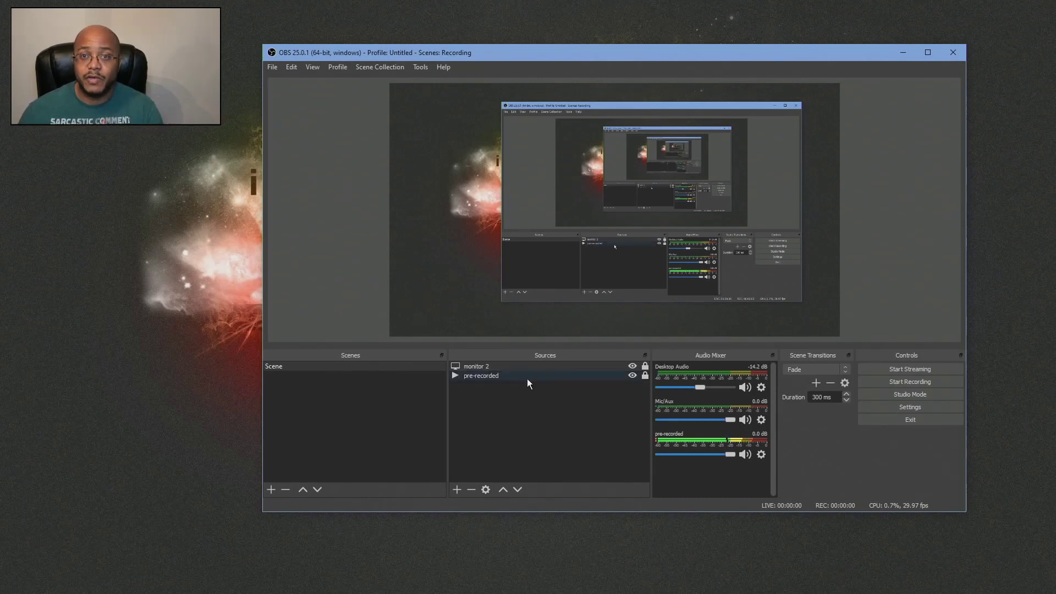
Step: Add a Color Key effect filter with its default name to the monitor 2 source
{"action": "right_click", "coordinate": [514, 367]}
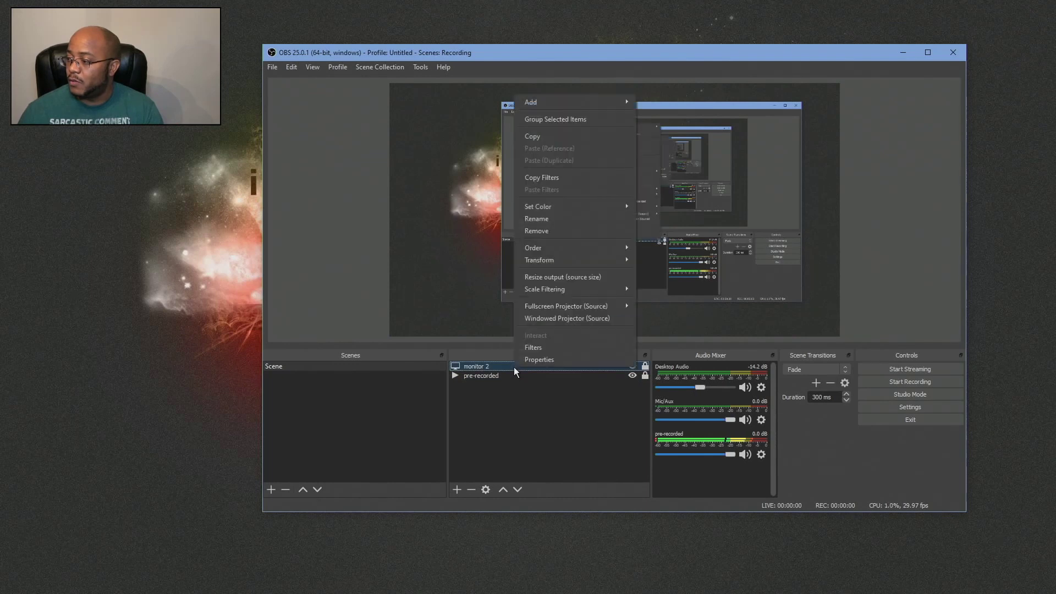
{"action": "left_click", "coordinate": [537, 351]}
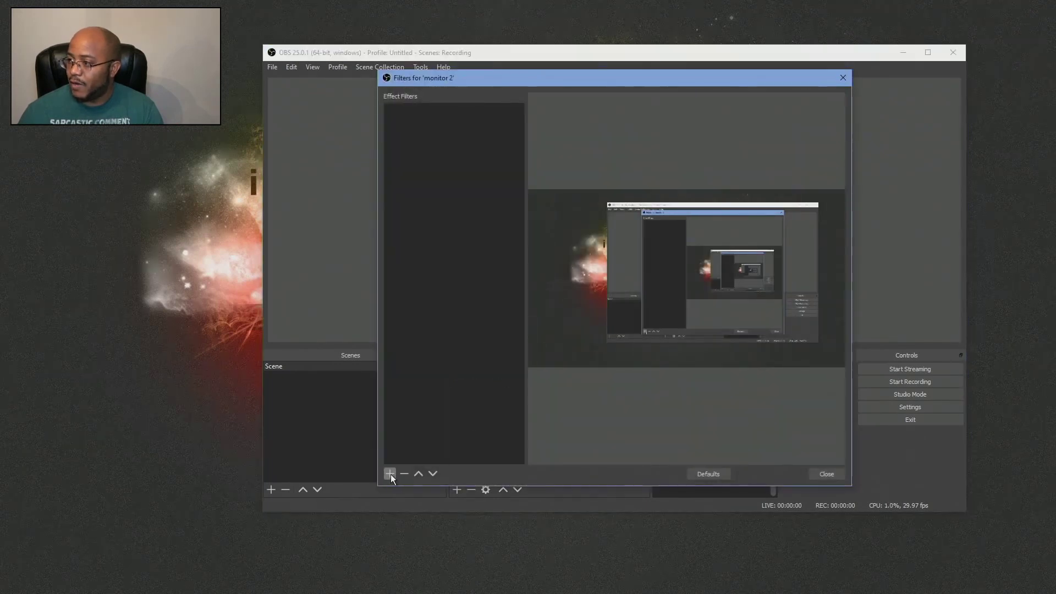
{"action": "left_click", "coordinate": [391, 474]}
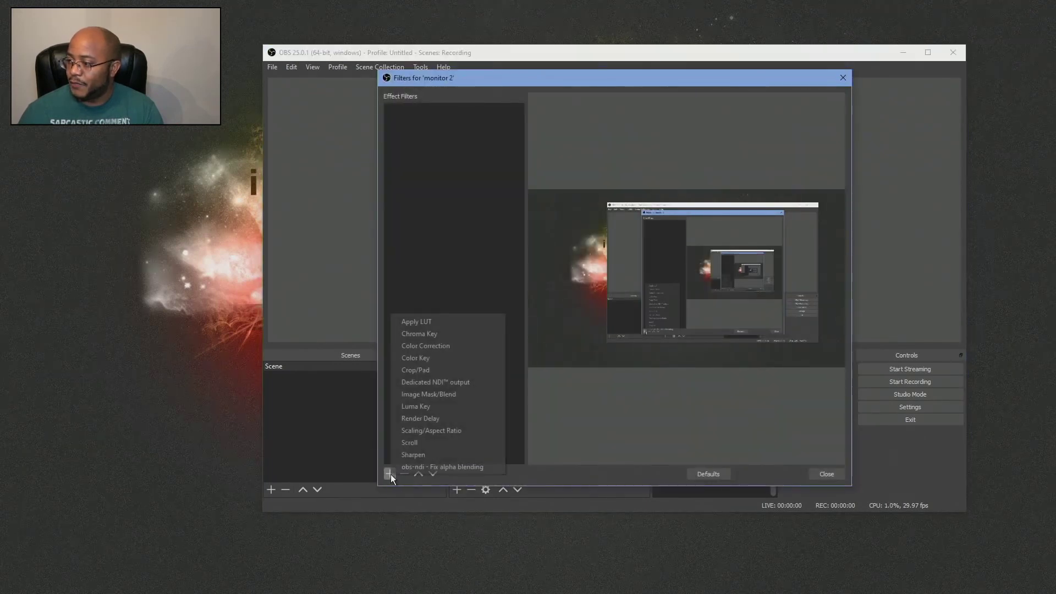
{"action": "left_click", "coordinate": [428, 358]}
{"action": "left_click", "coordinate": [595, 301]}
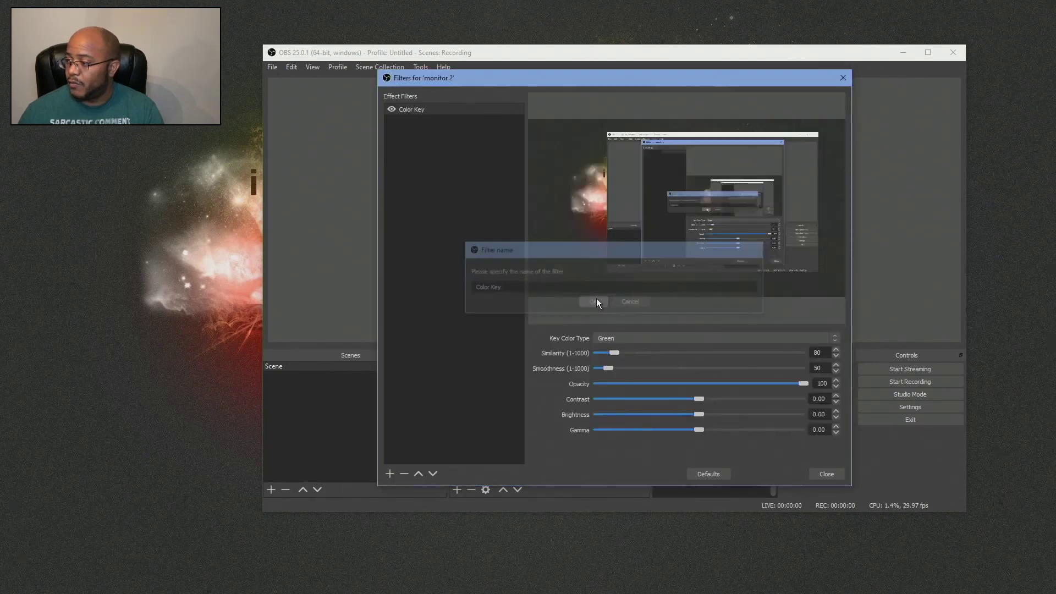
Step: Set the Color Key filter's key color type to Custom Color with black (#ff000000) and close the filters
{"action": "left_click", "coordinate": [722, 338]}
{"action": "left_click", "coordinate": [616, 375]}
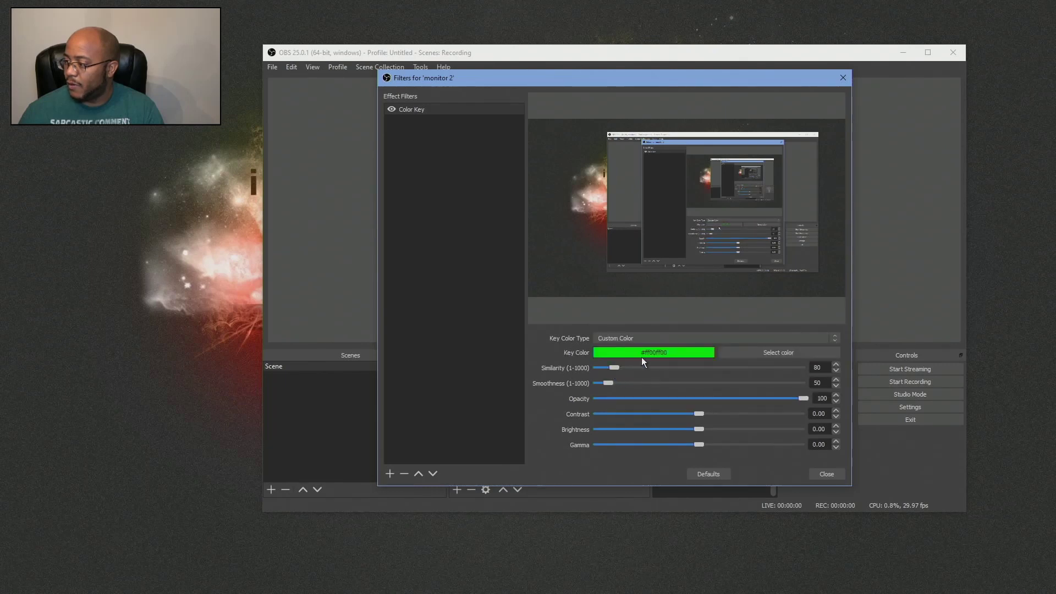
{"action": "left_click", "coordinate": [756, 352]}
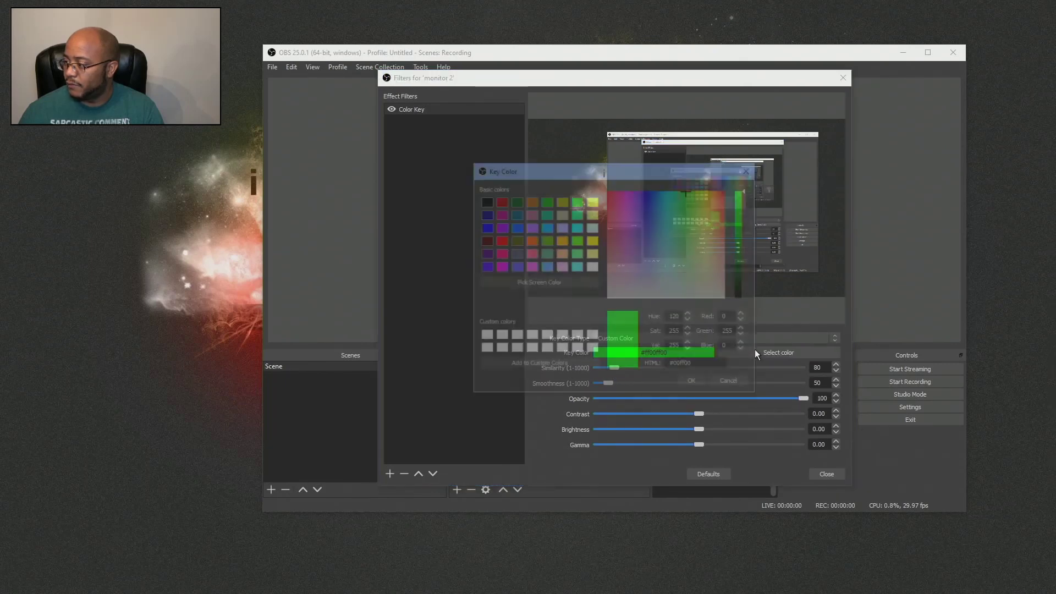
{"action": "left_click", "coordinate": [484, 206]}
{"action": "left_click", "coordinate": [696, 384]}
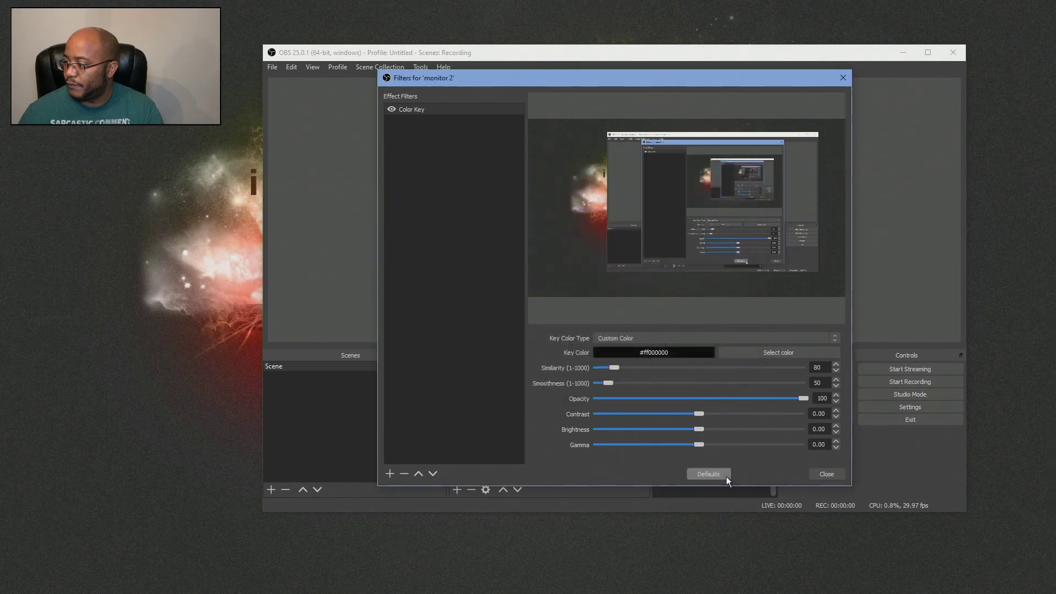
{"action": "left_click", "coordinate": [820, 475]}
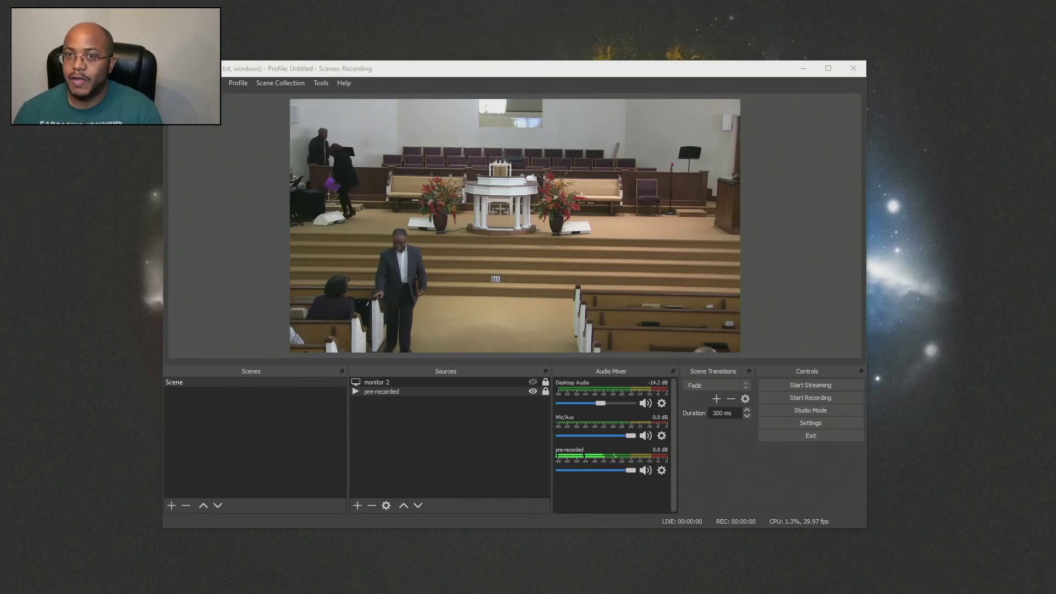
Step: Switch to Worship Extreme, maximize its window and open the greenscreen.png cue
{"action": "key", "text": "alt+Tab"}
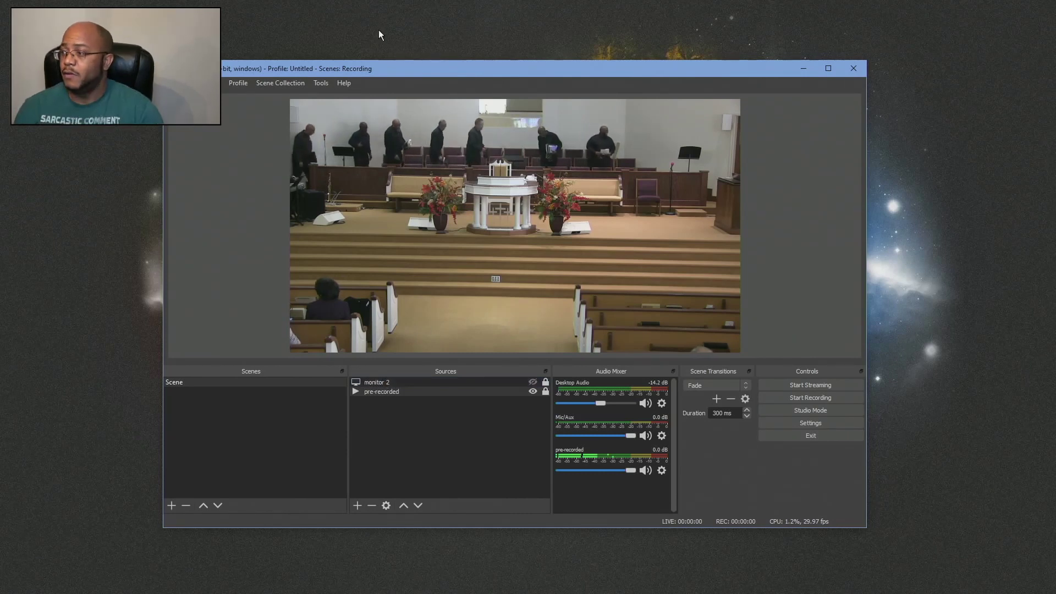
{"action": "key", "text": "super+d"}
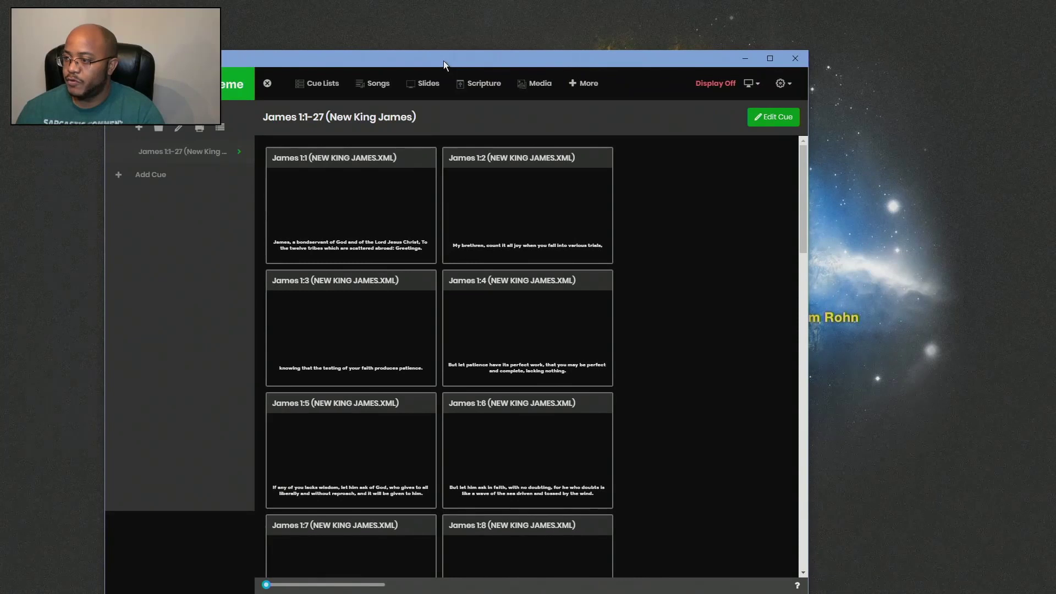
{"action": "double_click", "coordinate": [444, 60]}
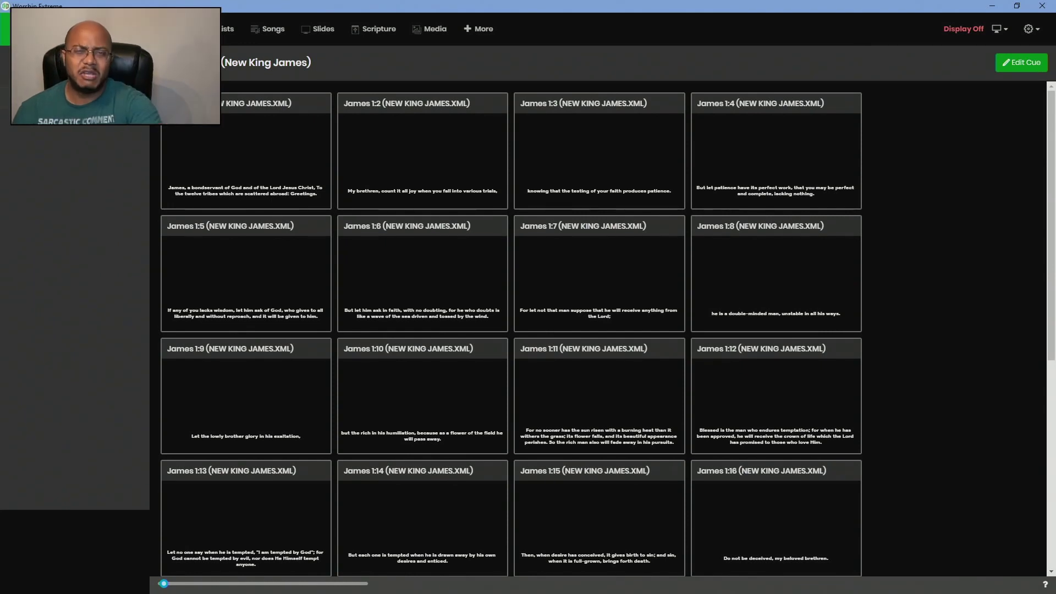
{"action": "left_click", "coordinate": [14, 127]}
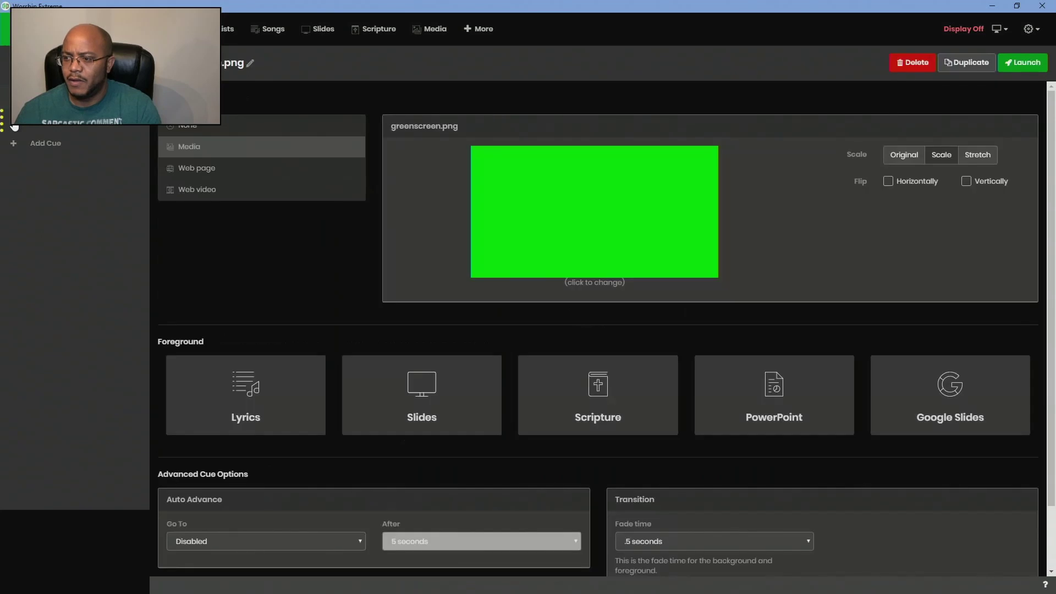
Step: Set the cue's background to None, and save the He Is Lord lyrics slide with the Lower Third - Scripture template
{"action": "left_click", "coordinate": [185, 128]}
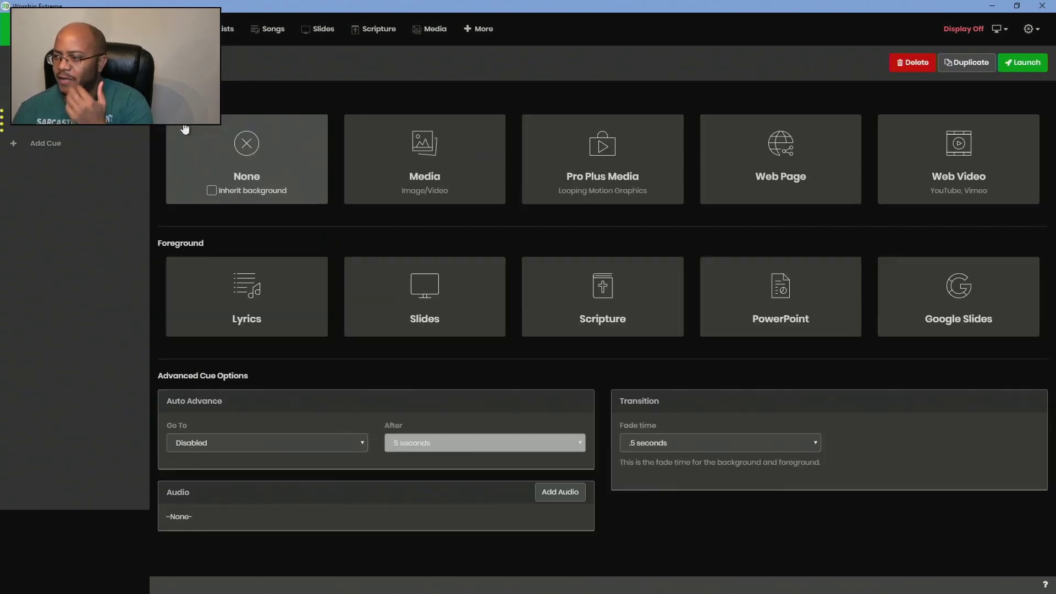
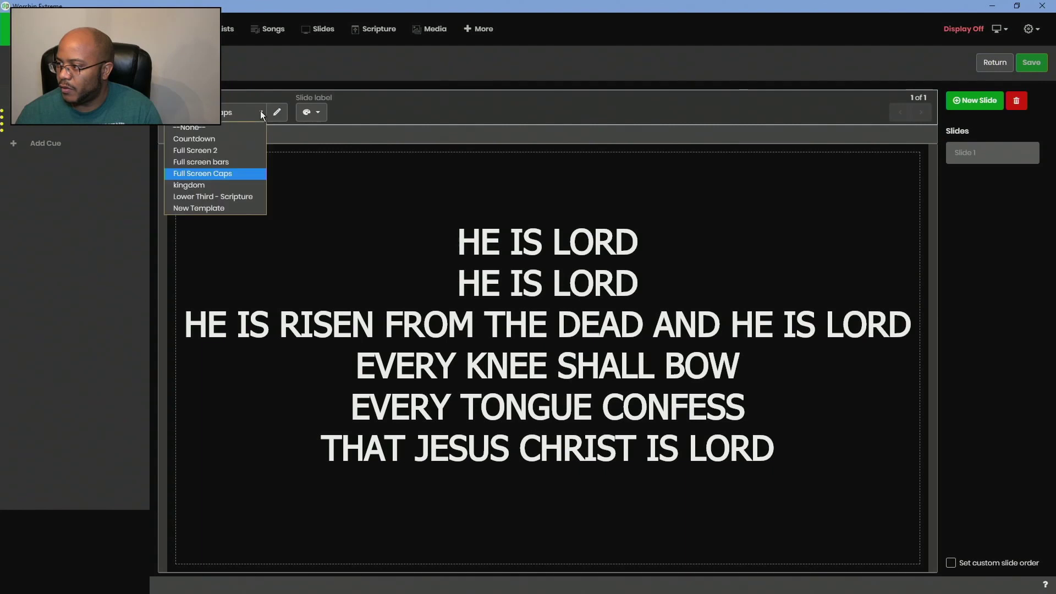
{"action": "left_click", "coordinate": [230, 197]}
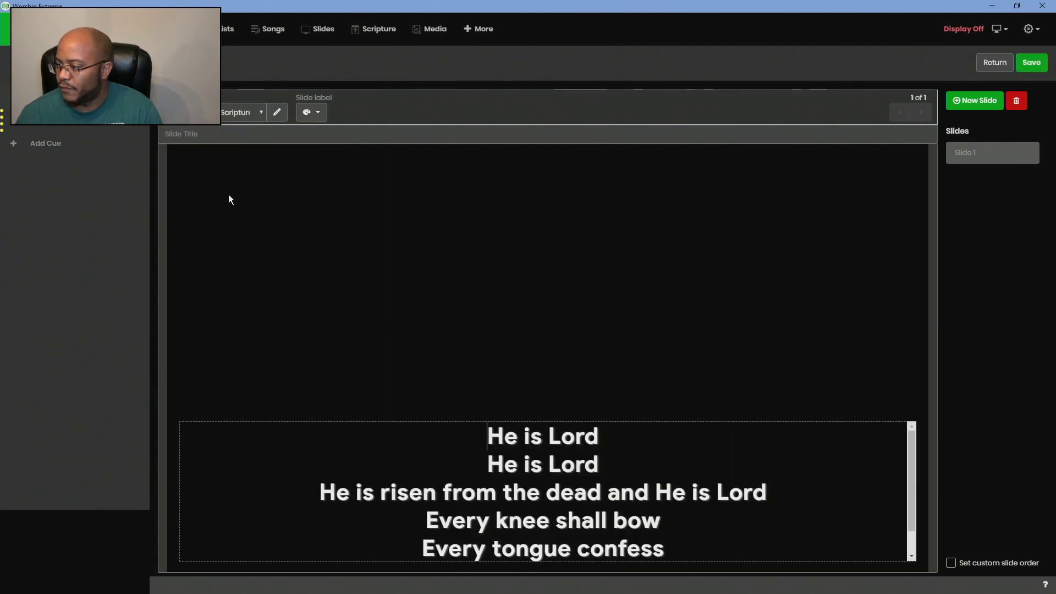
{"action": "left_click", "coordinate": [262, 113]}
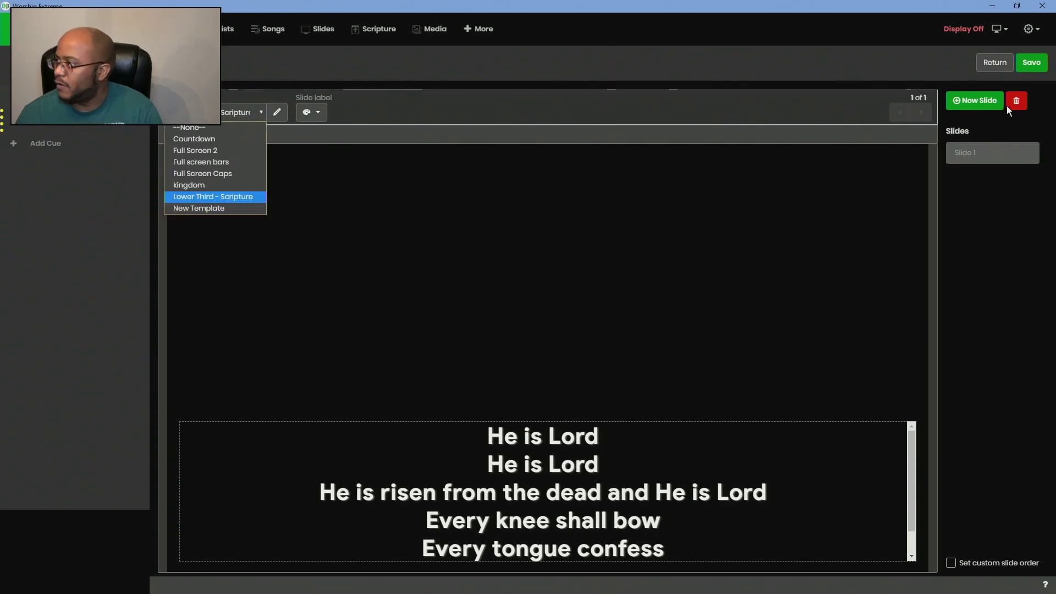
{"action": "left_click", "coordinate": [1027, 62]}
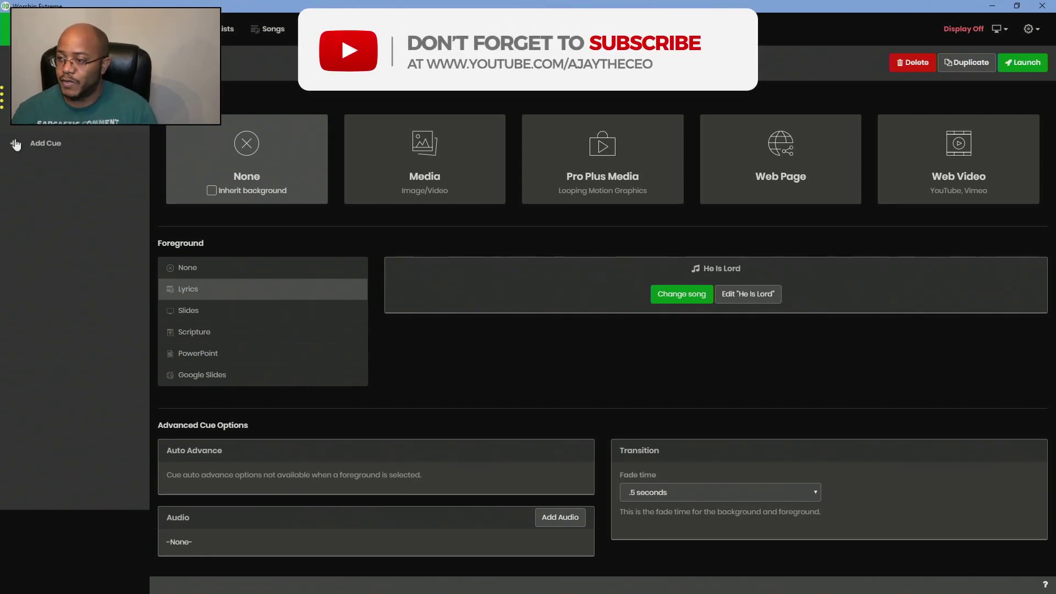
Step: Add a new cue and replace its greenscreen.png background with bg04.mov from the media library
{"action": "left_click", "coordinate": [54, 153]}
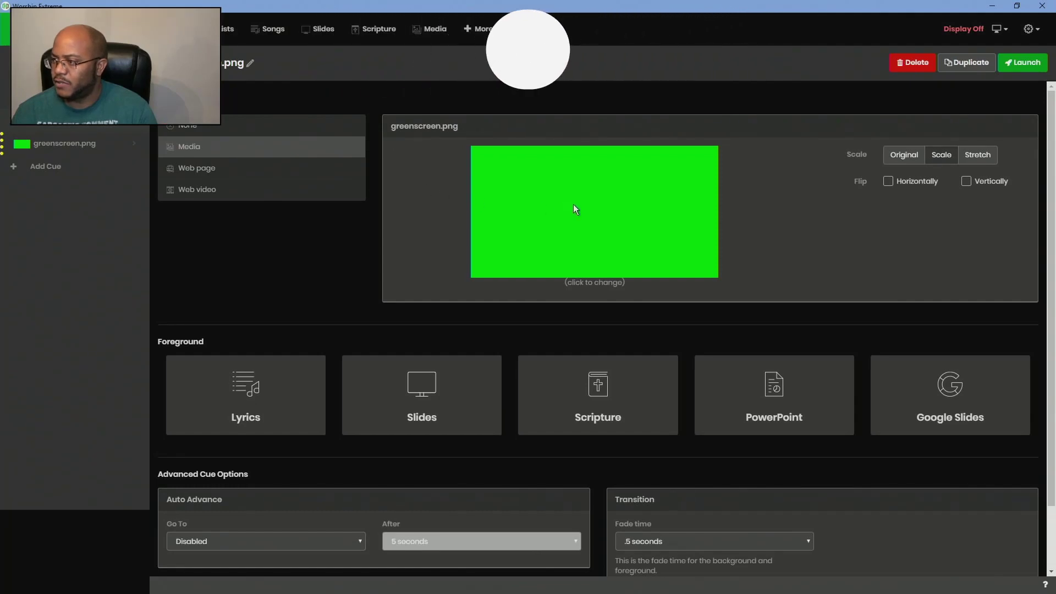
{"action": "left_click", "coordinate": [200, 149]}
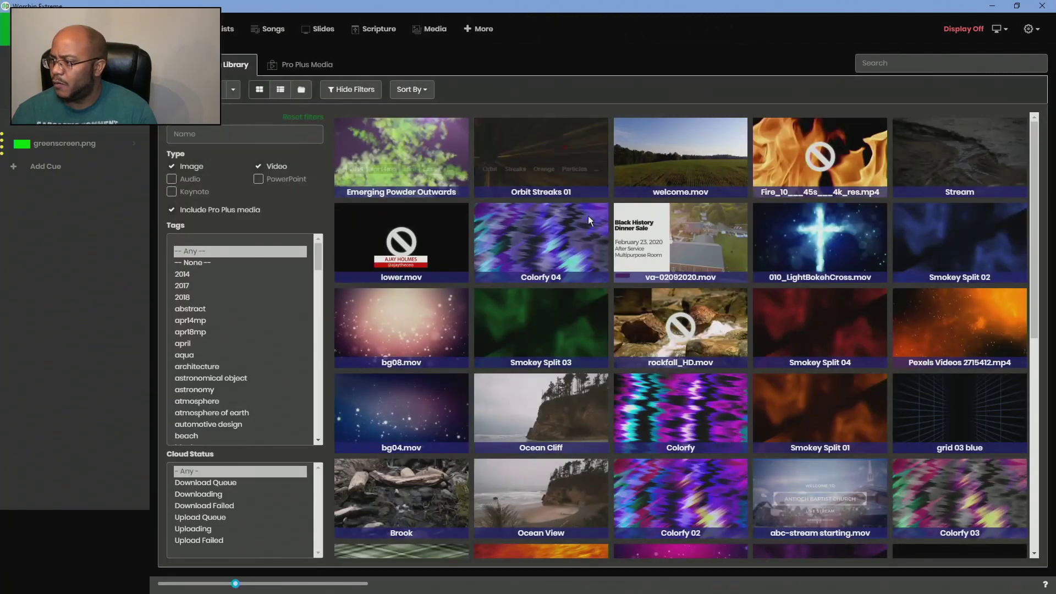
{"action": "mouse_move", "coordinate": [627, 236]}
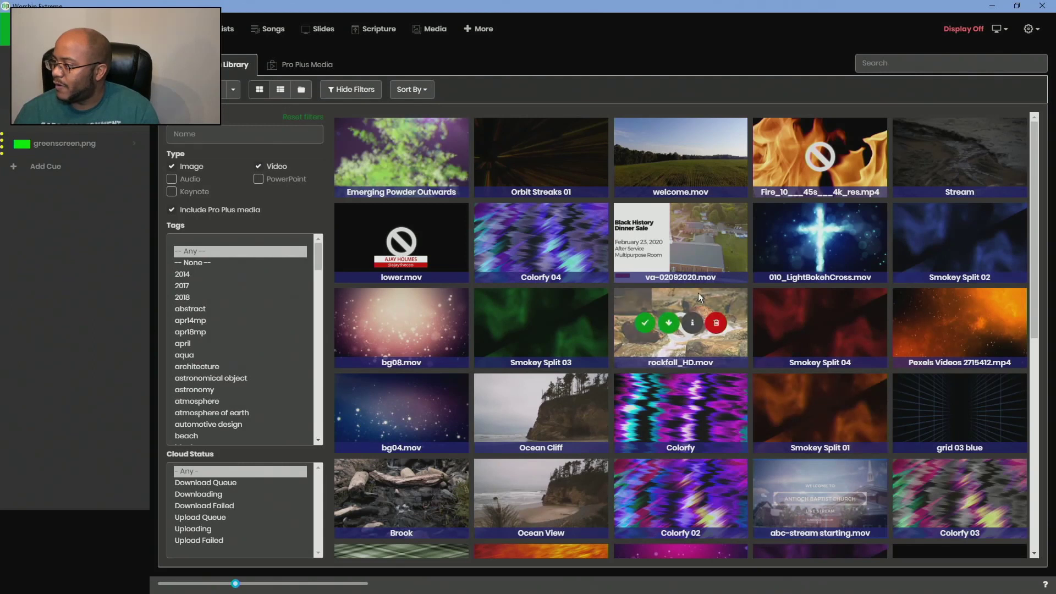
{"action": "mouse_move", "coordinate": [672, 324]}
{"action": "scroll", "coordinate": [672, 315], "scroll_direction": "down", "scroll_amount": 3}
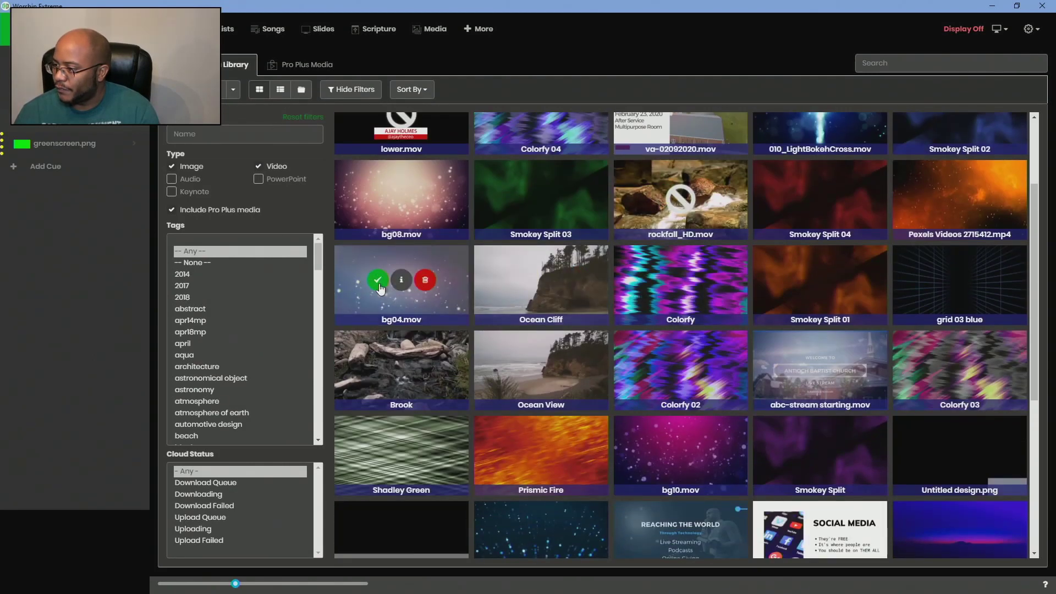
{"action": "left_click", "coordinate": [378, 280]}
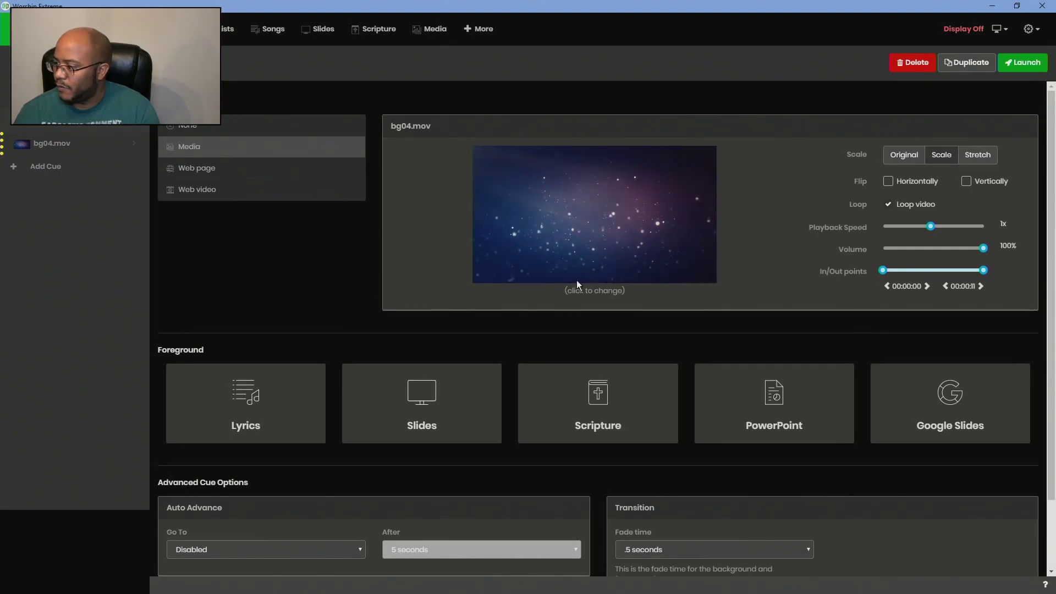
Step: Add the King James Version passage John 3 as the new cue's scripture foreground and launch the cue
{"action": "left_click", "coordinate": [604, 400]}
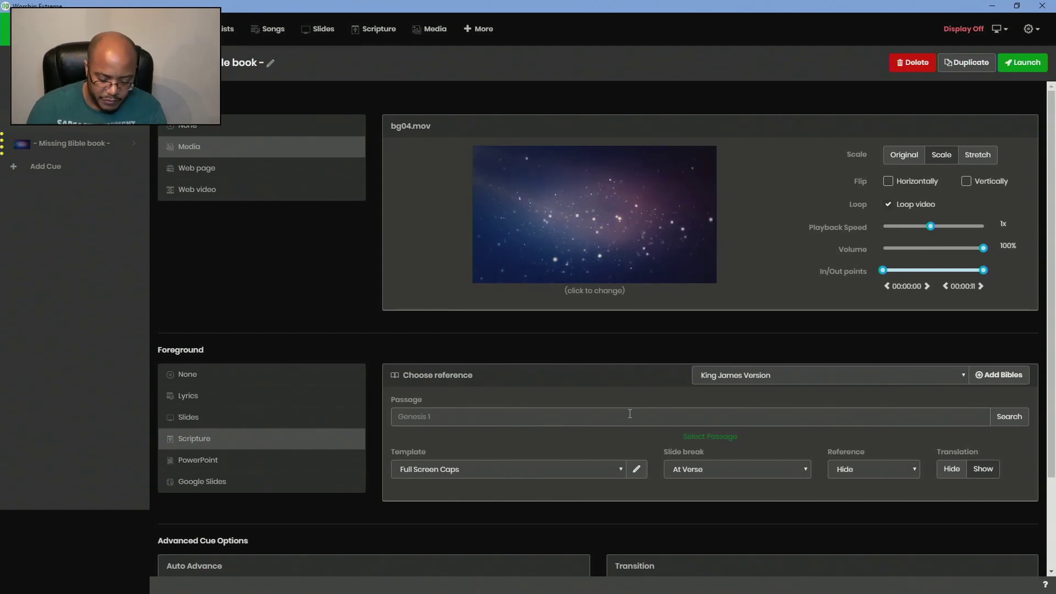
{"action": "type", "text": "John 3"}
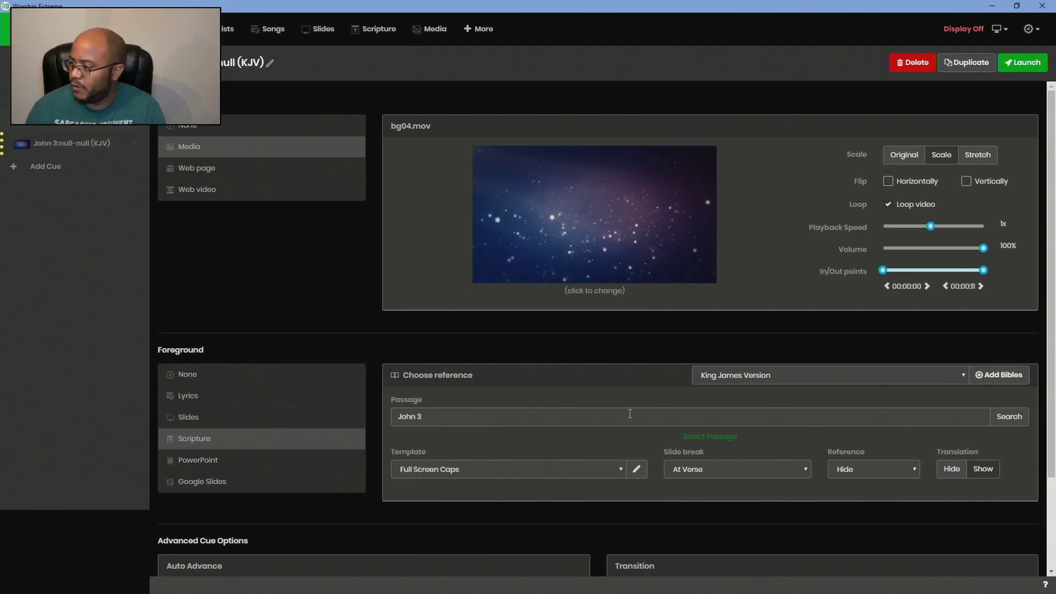
{"action": "left_click", "coordinate": [1009, 416]}
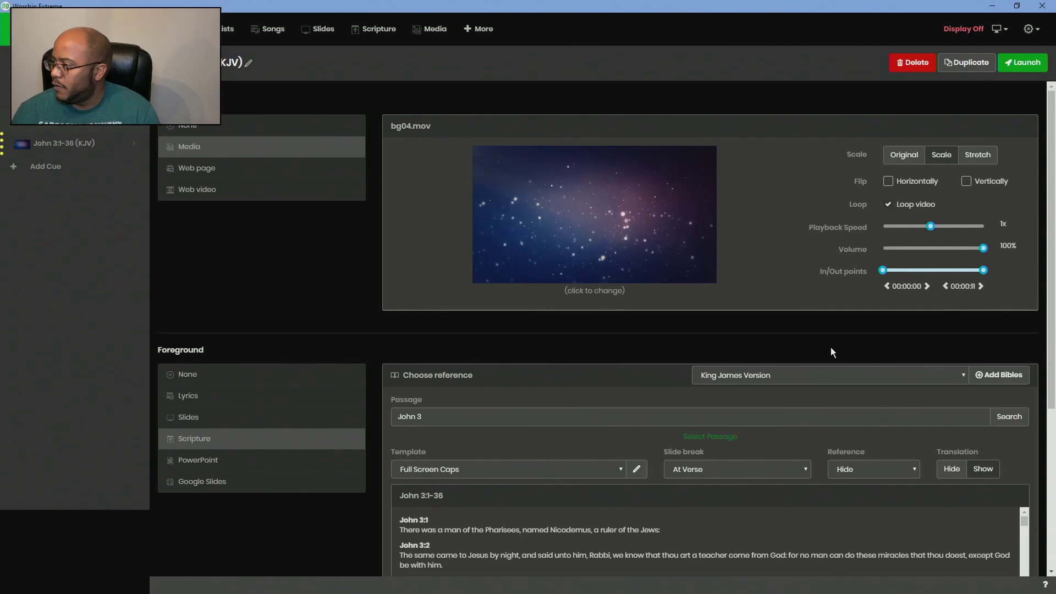
{"action": "left_click", "coordinate": [1023, 63]}
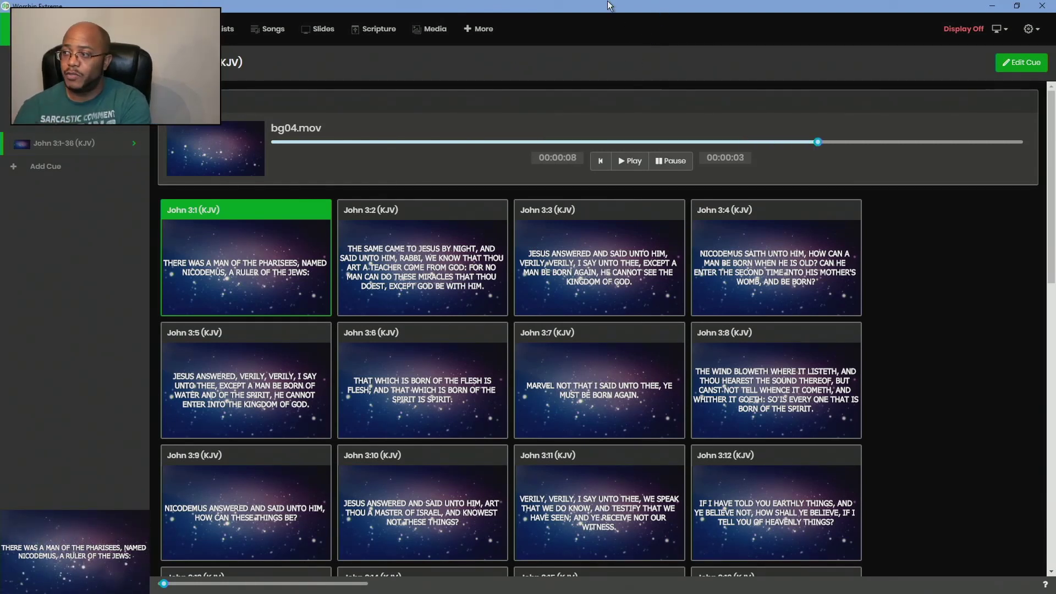
Step: Move the Worship Extreme window off this display, switch to OBS and maximize its window
{"action": "left_click_drag", "start_coordinate": [616, 5], "coordinate": [0, 220]}
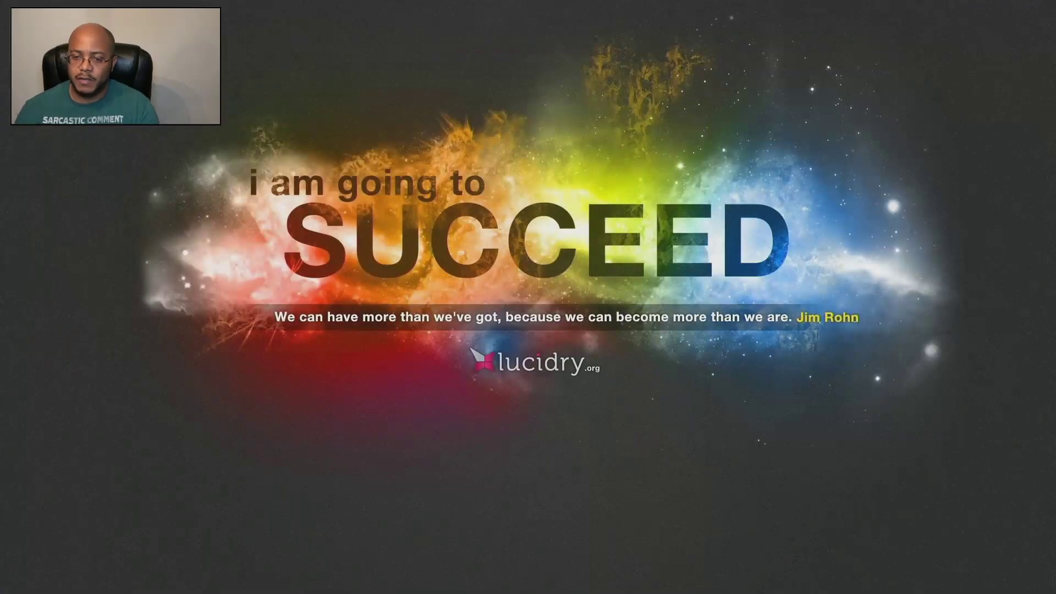
{"action": "key", "text": "alt+Tab"}
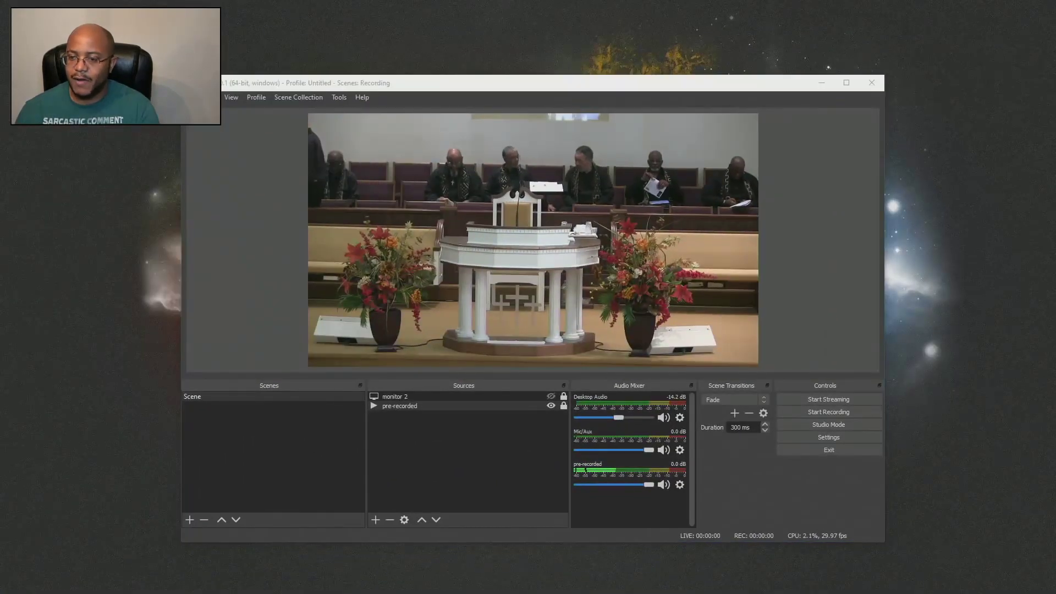
{"action": "double_click", "coordinate": [470, 83]}
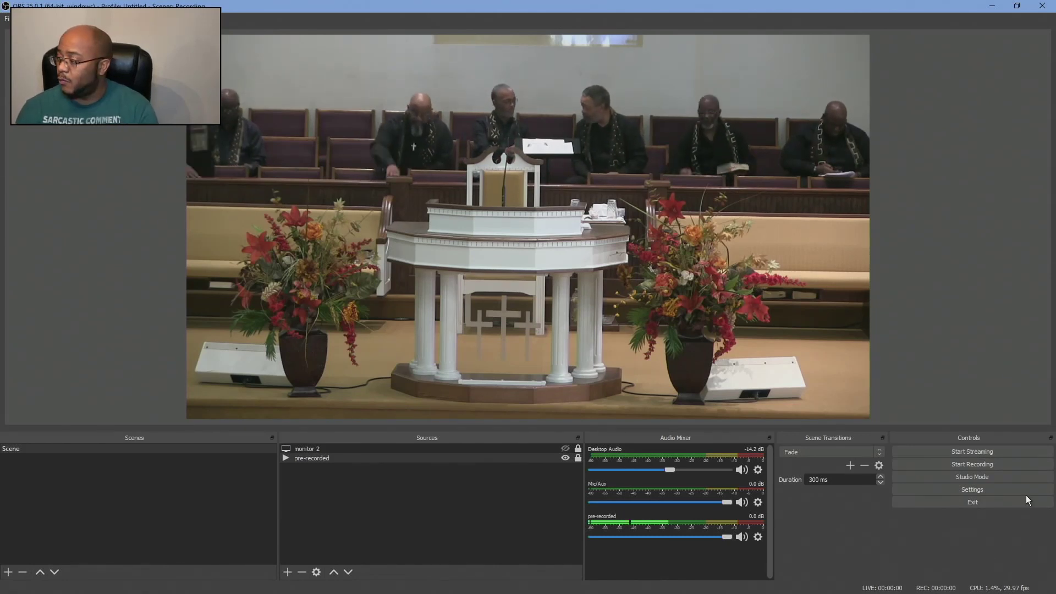
Step: Open the OBS settings and set the video frame rate to the common FPS value 60
{"action": "left_click", "coordinate": [981, 487]}
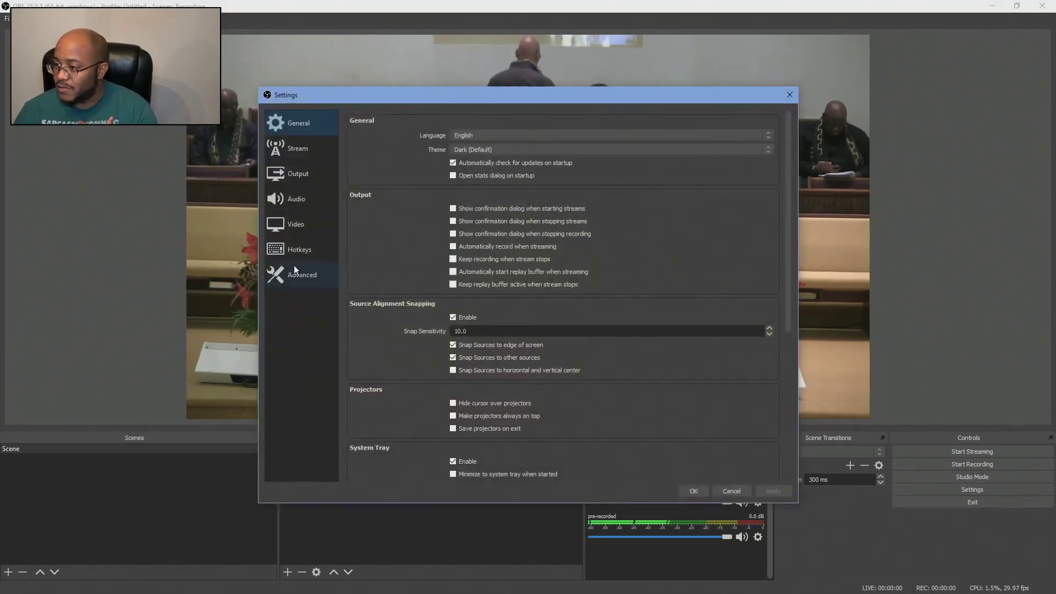
{"action": "left_click", "coordinate": [297, 174]}
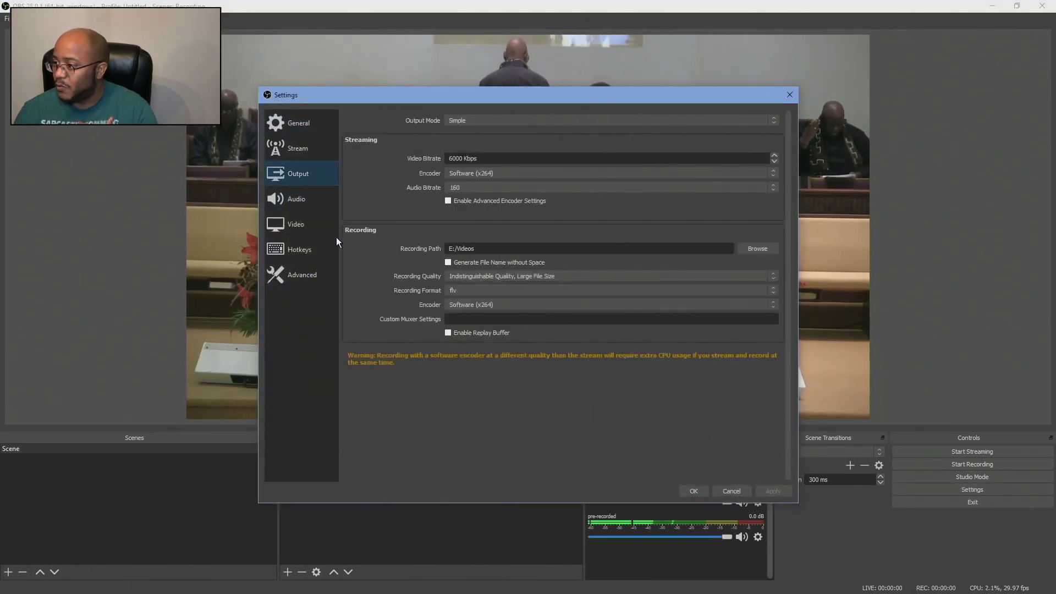
{"action": "left_click", "coordinate": [296, 224]}
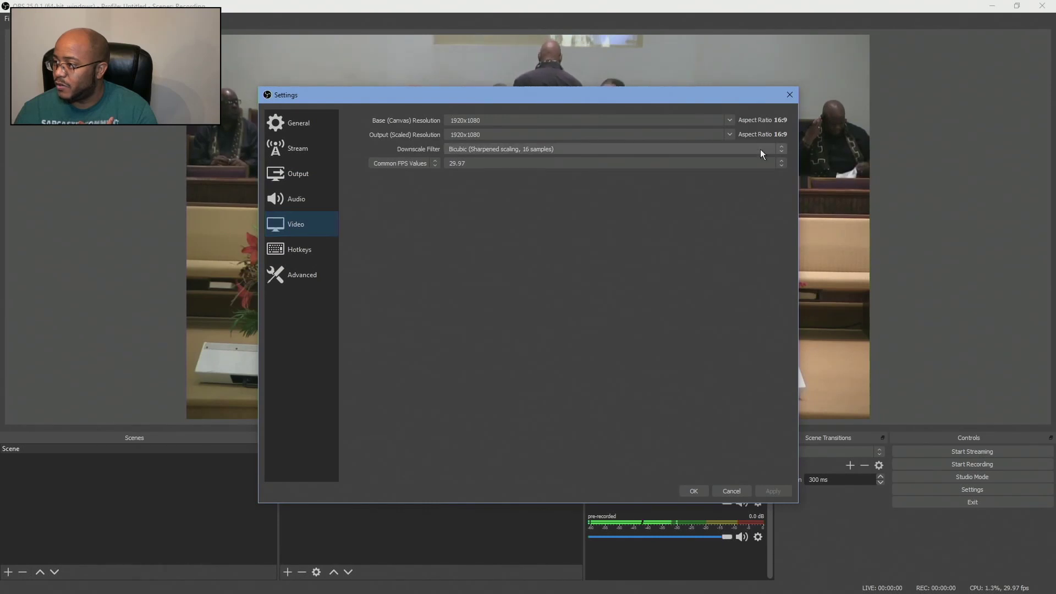
{"action": "left_click", "coordinate": [785, 165]}
{"action": "left_click", "coordinate": [472, 235]}
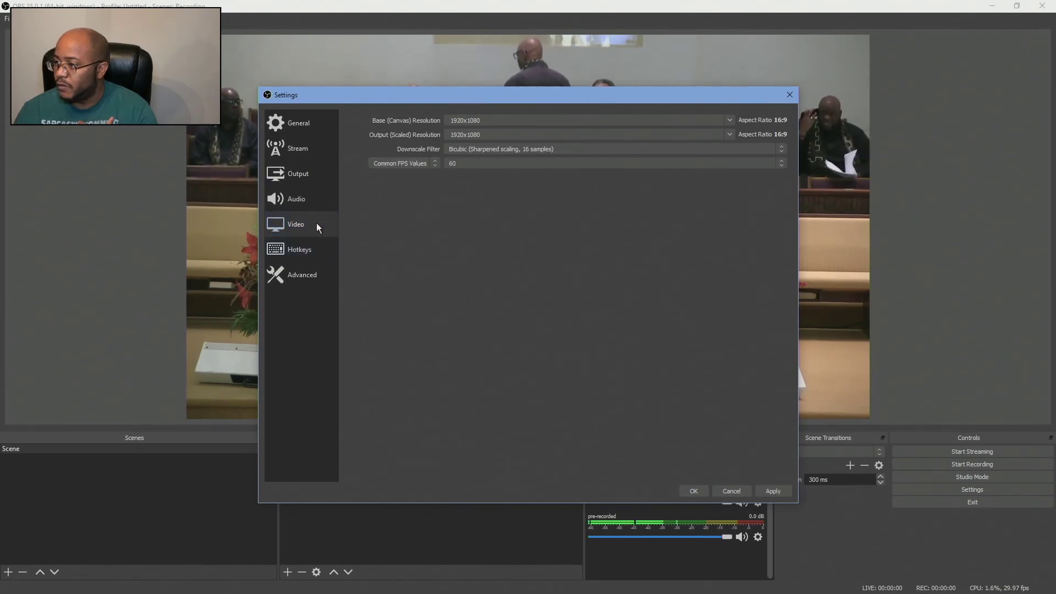
Step: Set both the streaming and recording encoders to Hardware (NVENC) and accept the settings
{"action": "left_click", "coordinate": [302, 197]}
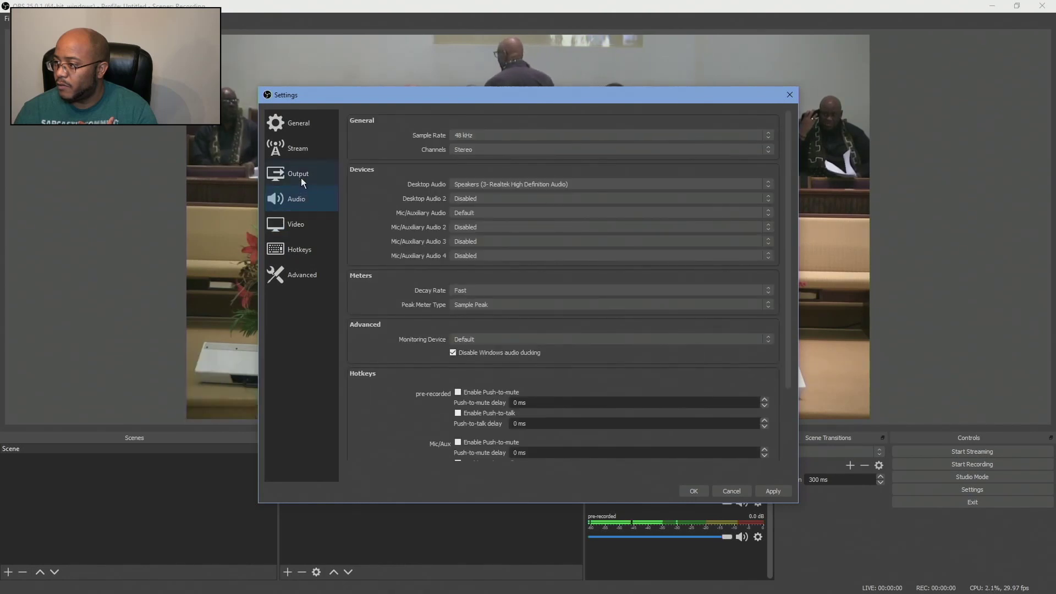
{"action": "left_click", "coordinate": [301, 177]}
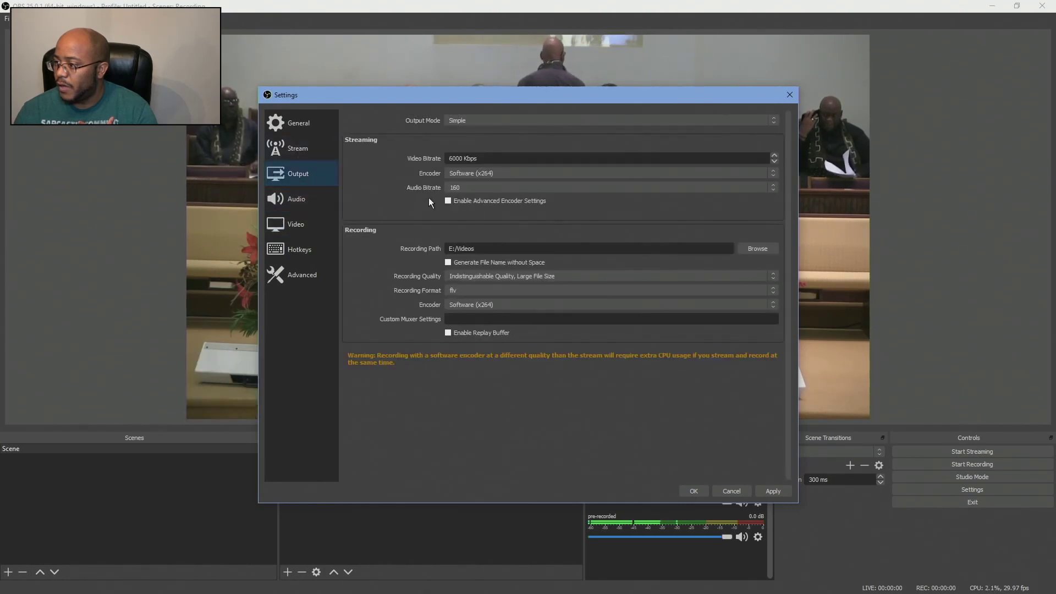
{"action": "left_click", "coordinate": [504, 174]}
{"action": "left_click", "coordinate": [494, 188]}
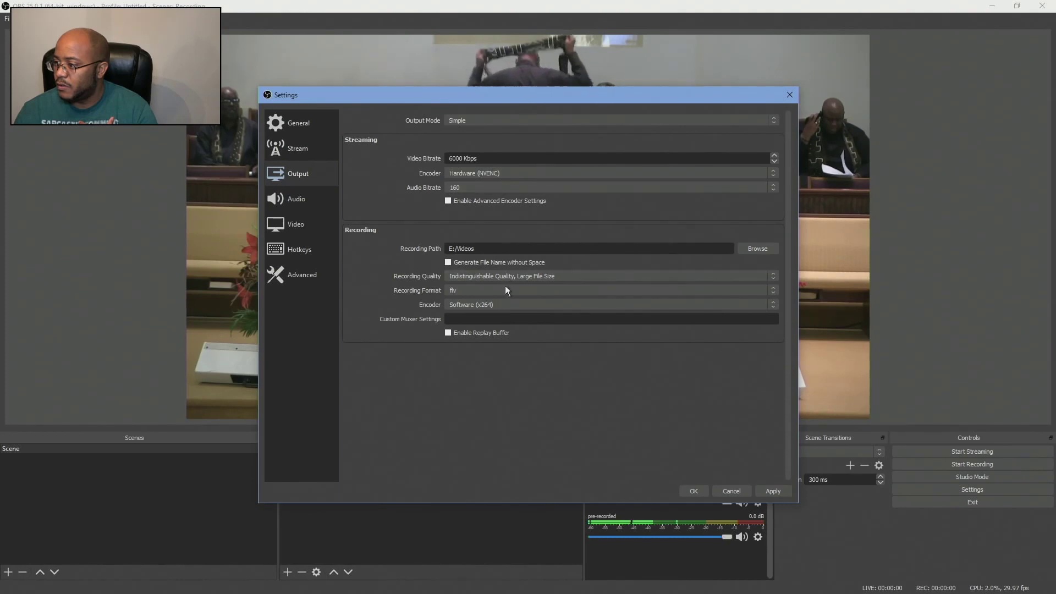
{"action": "left_click", "coordinate": [492, 303]}
{"action": "left_click", "coordinate": [479, 327]}
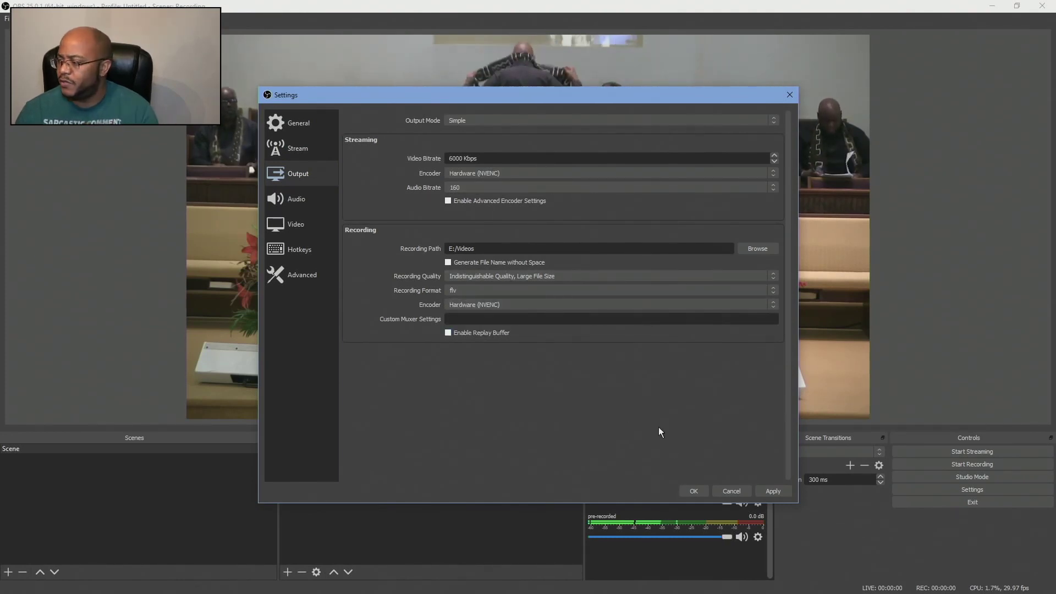
{"action": "left_click", "coordinate": [693, 491]}
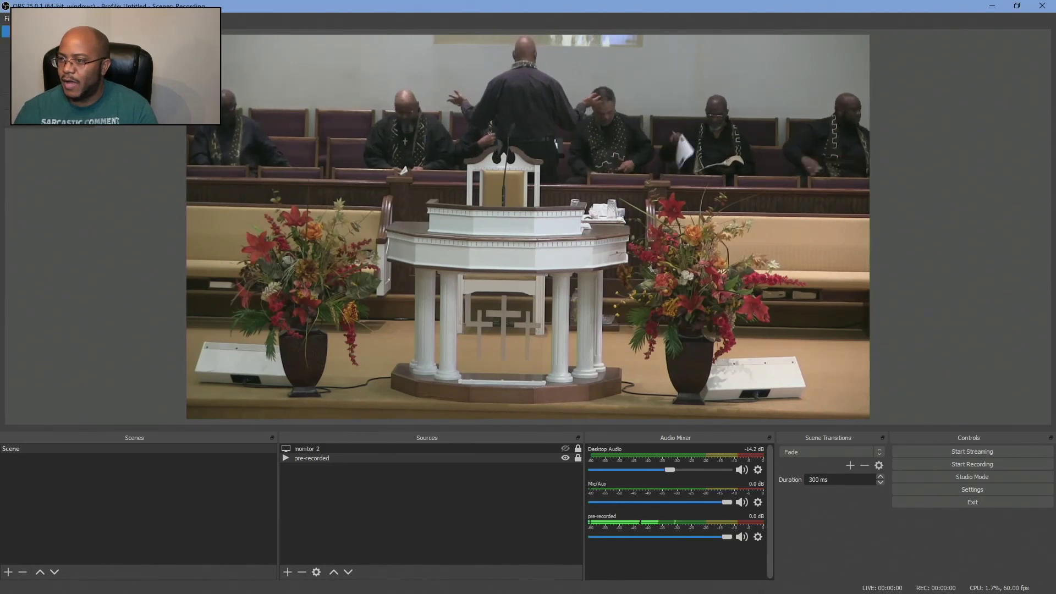
{"action": "left_click", "coordinate": [165, 18]}
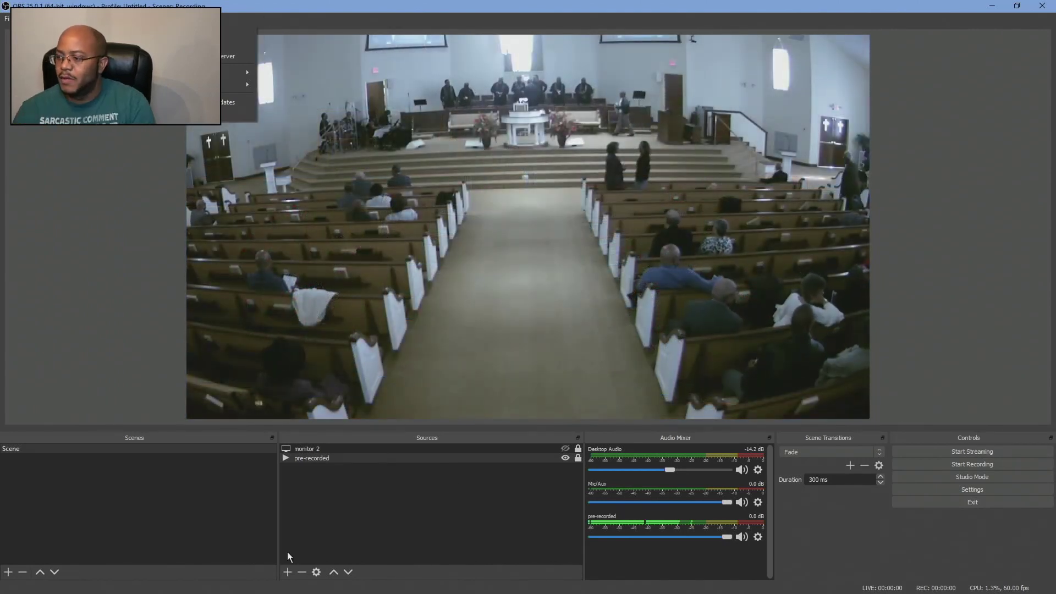
{"action": "left_click", "coordinate": [379, 527]}
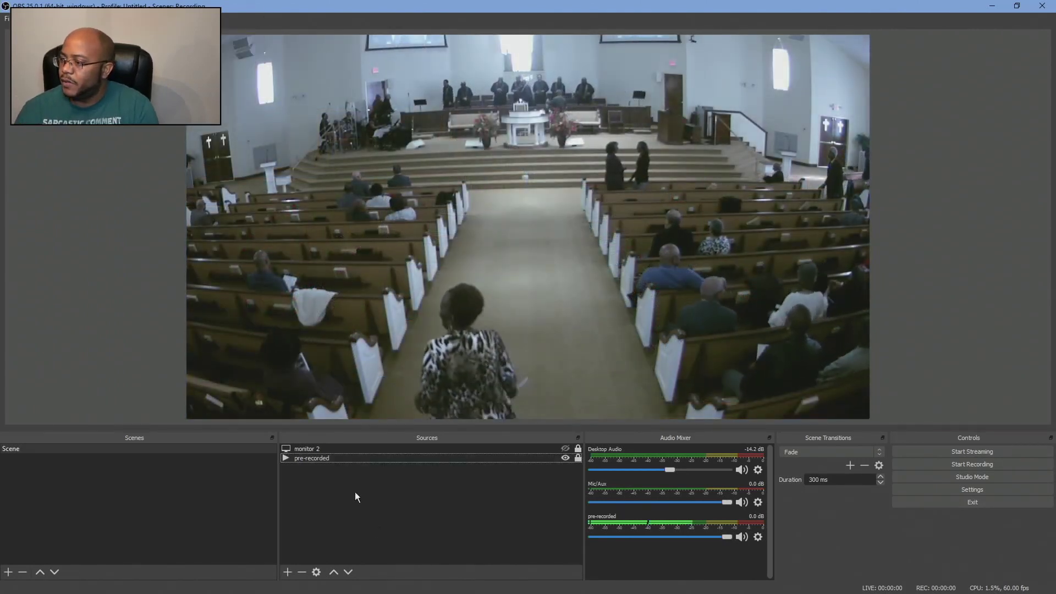
Step: Add a new scene with the default name Scene 2 and return to the original Scene
{"action": "left_click", "coordinate": [10, 572]}
{"action": "left_click", "coordinate": [511, 322]}
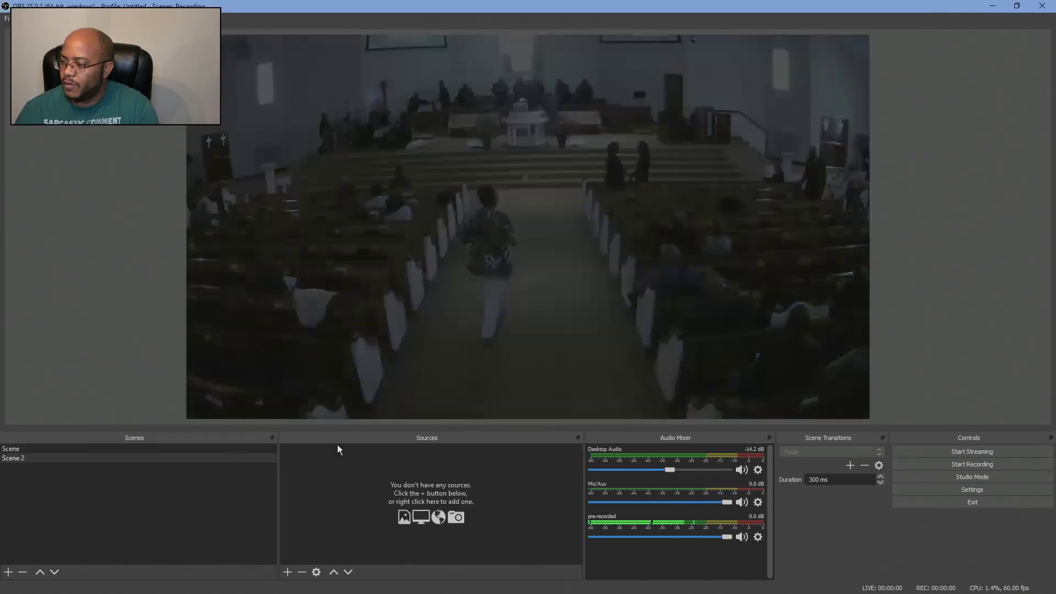
{"action": "left_click", "coordinate": [17, 450]}
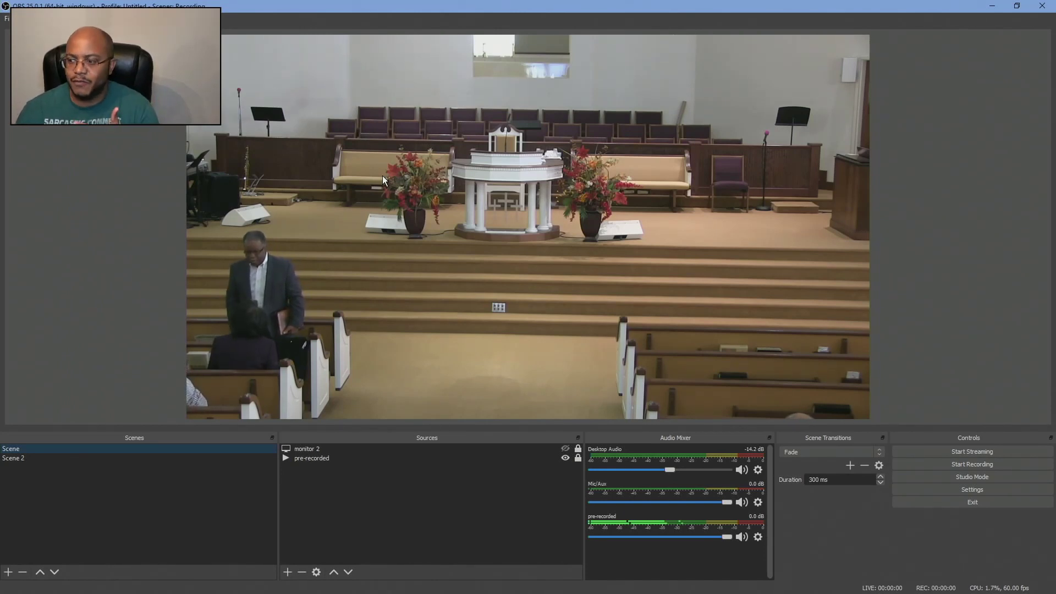
Step: Start recording on the empty Scene 2, and restore the OBS window down from full screen beside Worship Extreme
{"action": "left_click", "coordinate": [239, 459]}
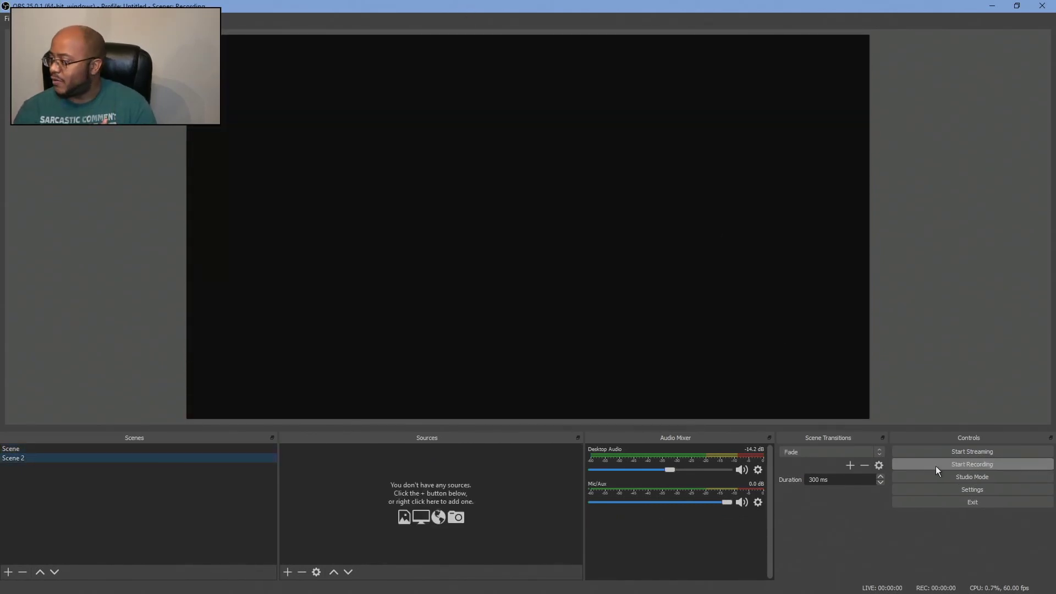
{"action": "left_click", "coordinate": [968, 467]}
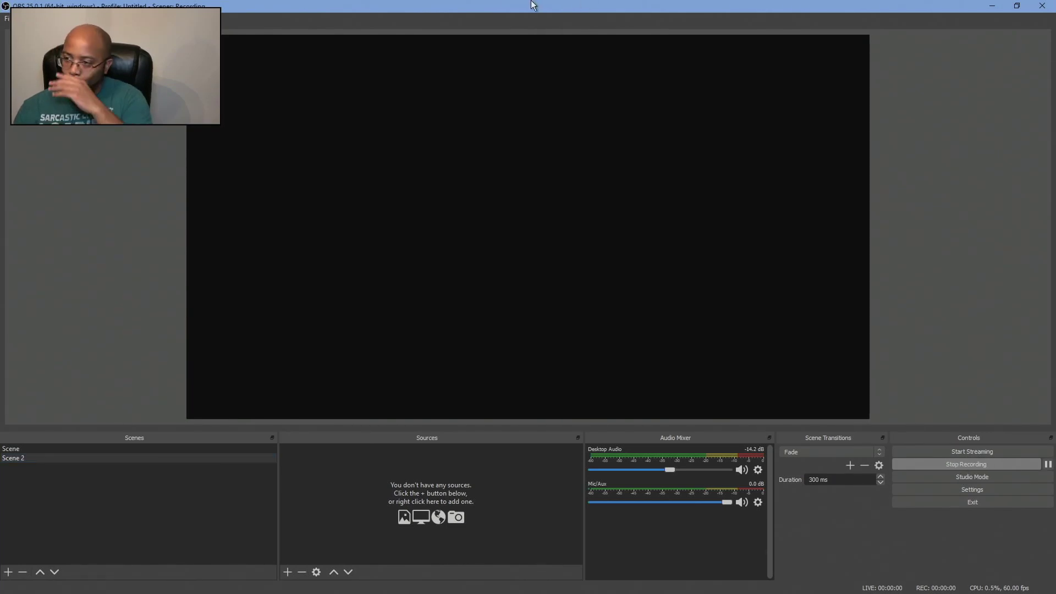
{"action": "left_click_drag", "start_coordinate": [543, 11], "coordinate": [492, 67]}
{"action": "key", "text": "super+Down"}
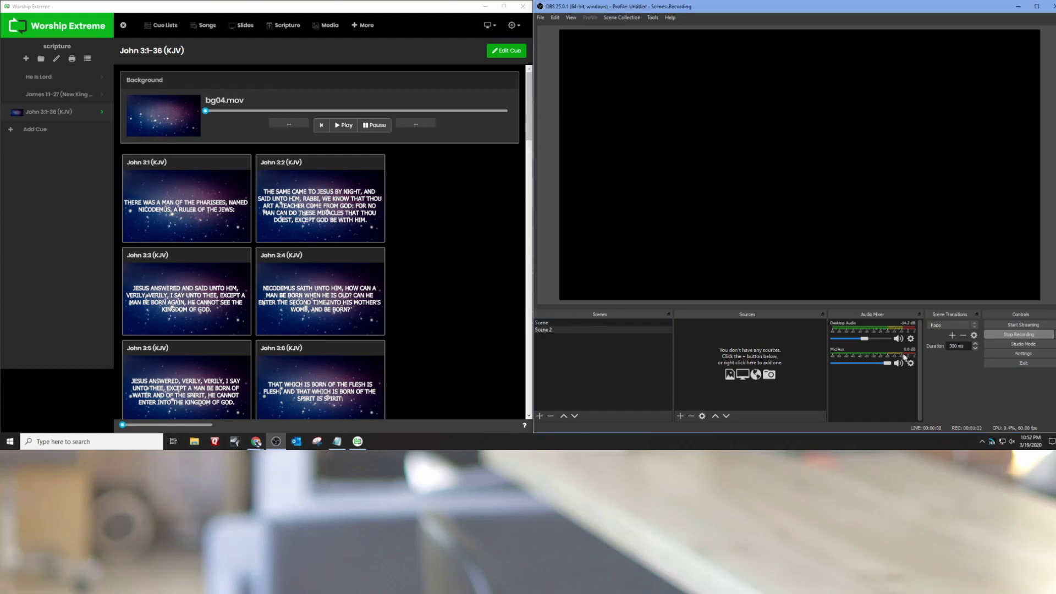
Step: Switch OBS to Scene and send the He Is Lord lyrics slide live in Worship Extreme over the pre-recorded video
{"action": "left_click", "coordinate": [547, 328]}
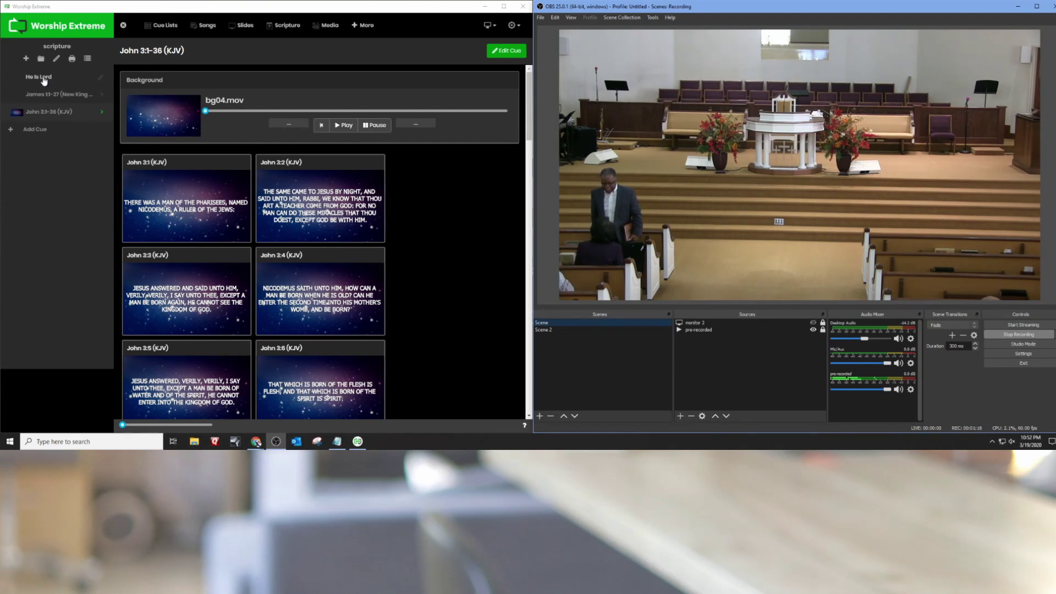
{"action": "left_click", "coordinate": [44, 81]}
{"action": "left_click", "coordinate": [193, 127]}
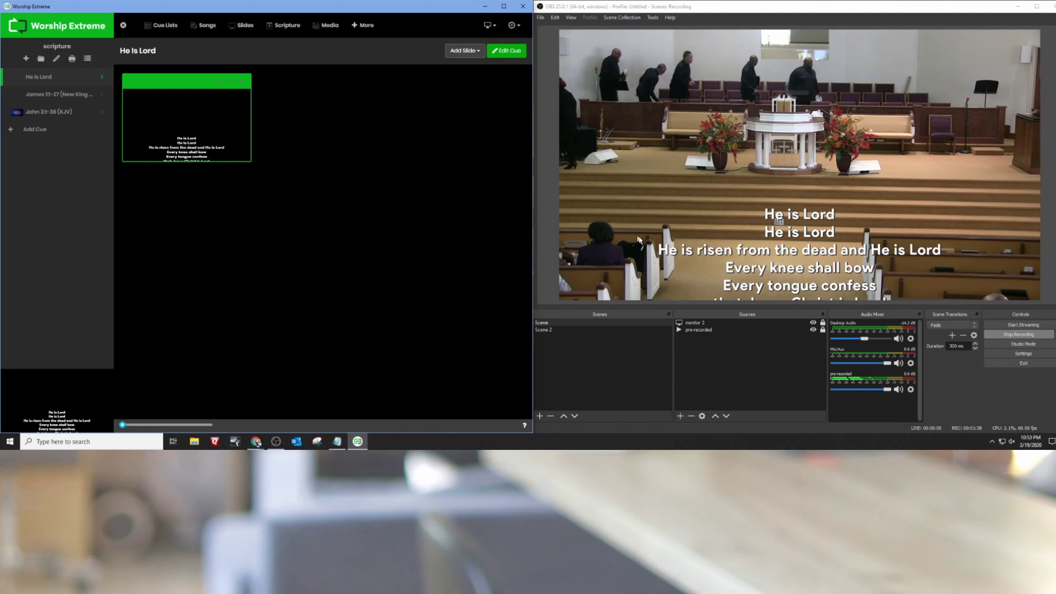
Step: Send the James 1:1-27 (New King James) cue live in Worship Extreme and advance through its verse slides from James 1:1 to 1:6
{"action": "left_click", "coordinate": [41, 95]}
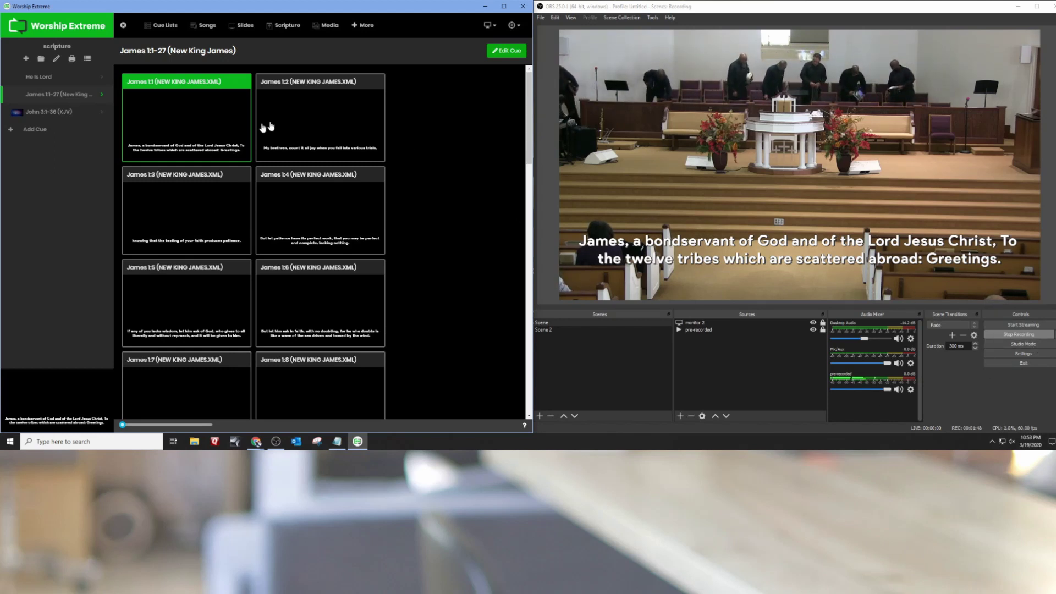
{"action": "left_click", "coordinate": [301, 123]}
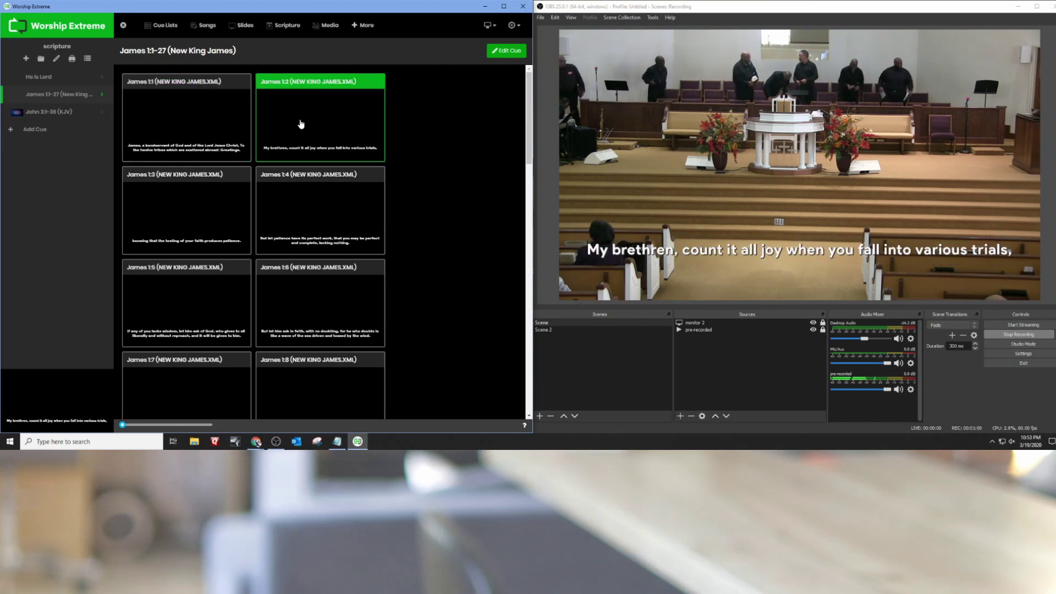
{"action": "left_click", "coordinate": [194, 220]}
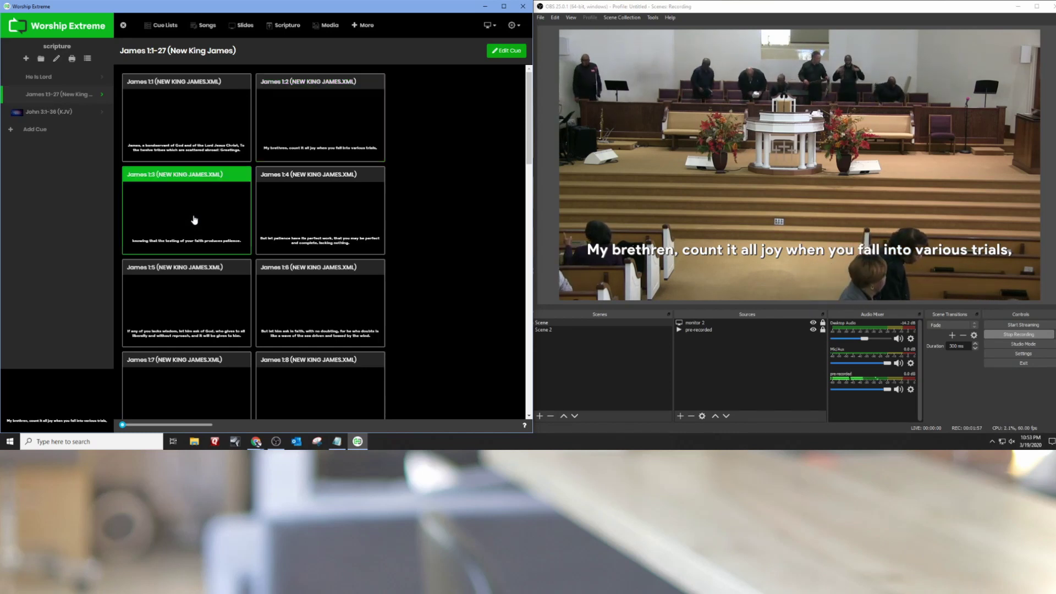
{"action": "left_click", "coordinate": [287, 230]}
{"action": "left_click", "coordinate": [184, 313]}
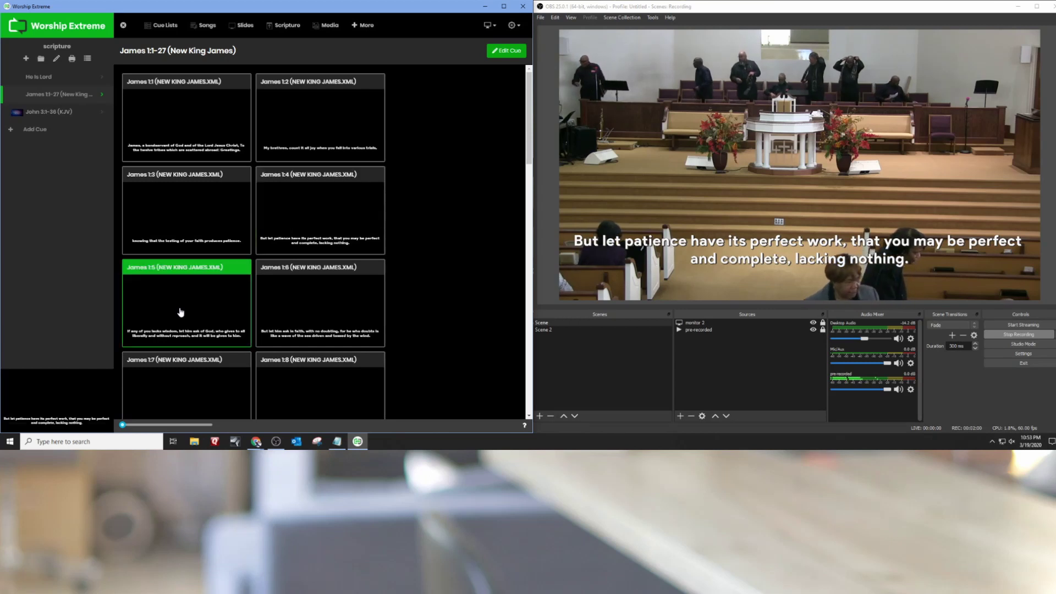
{"action": "left_click", "coordinate": [312, 322]}
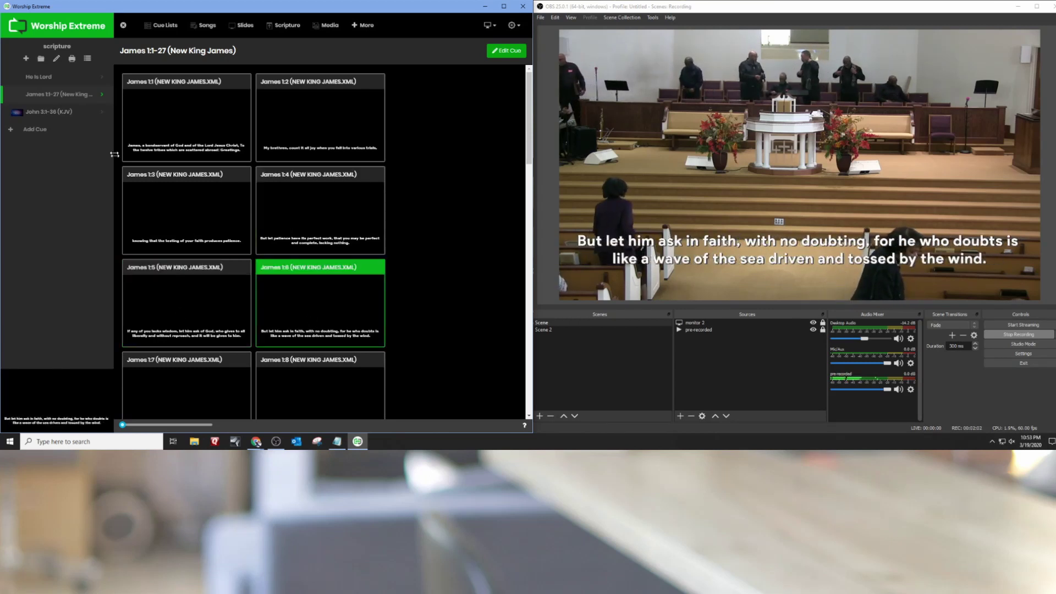
Step: Send the John 3:1-36 (KJV) cue live and turn off the Color Key filter on the monitor 2 source in OBS
{"action": "left_click", "coordinate": [56, 113]}
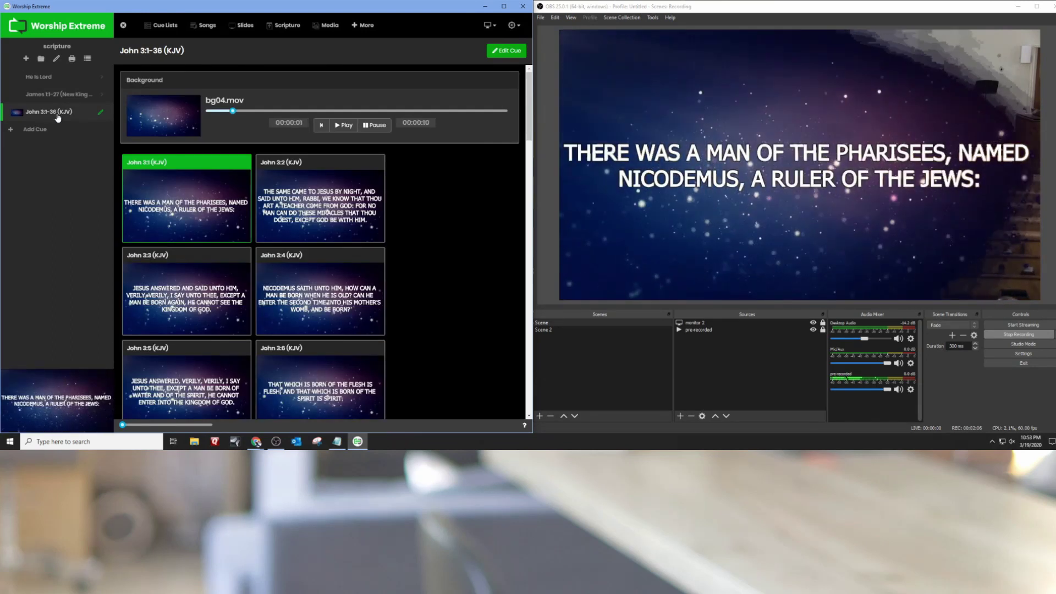
{"action": "right_click", "coordinate": [813, 325]}
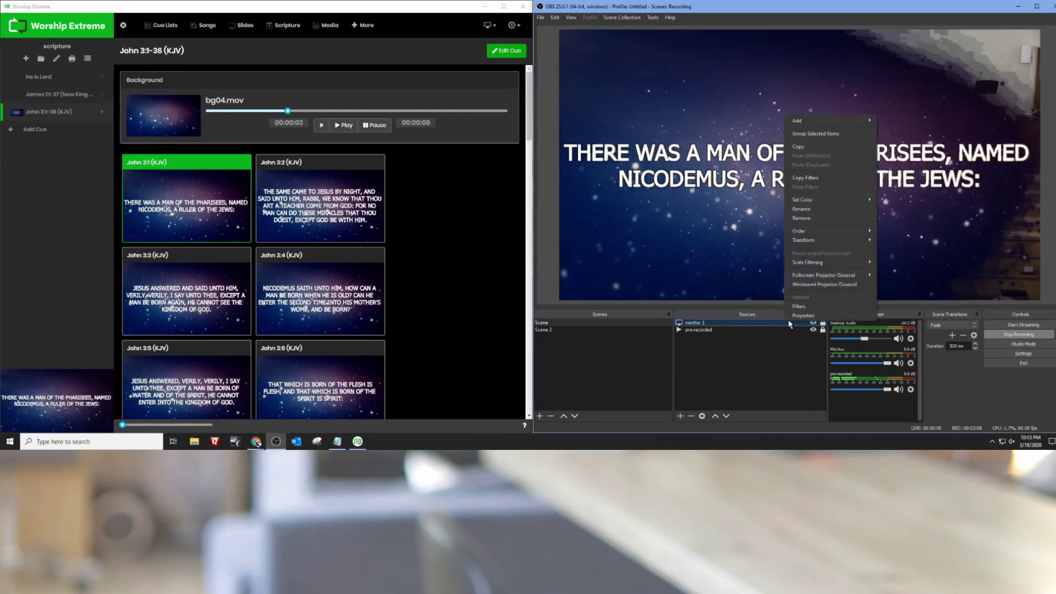
{"action": "left_click", "coordinate": [825, 289]}
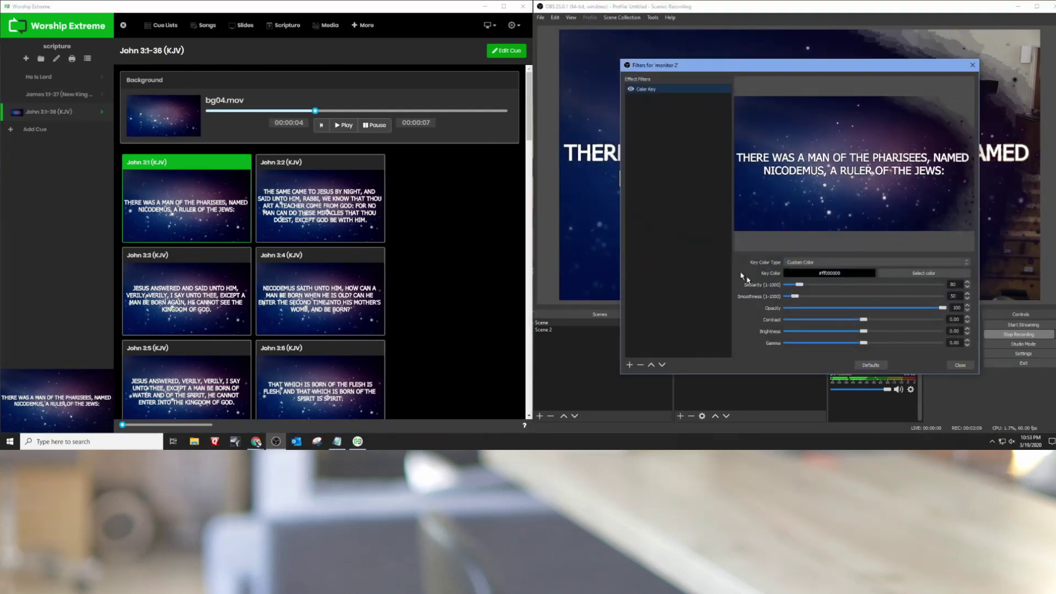
{"action": "left_click", "coordinate": [631, 90]}
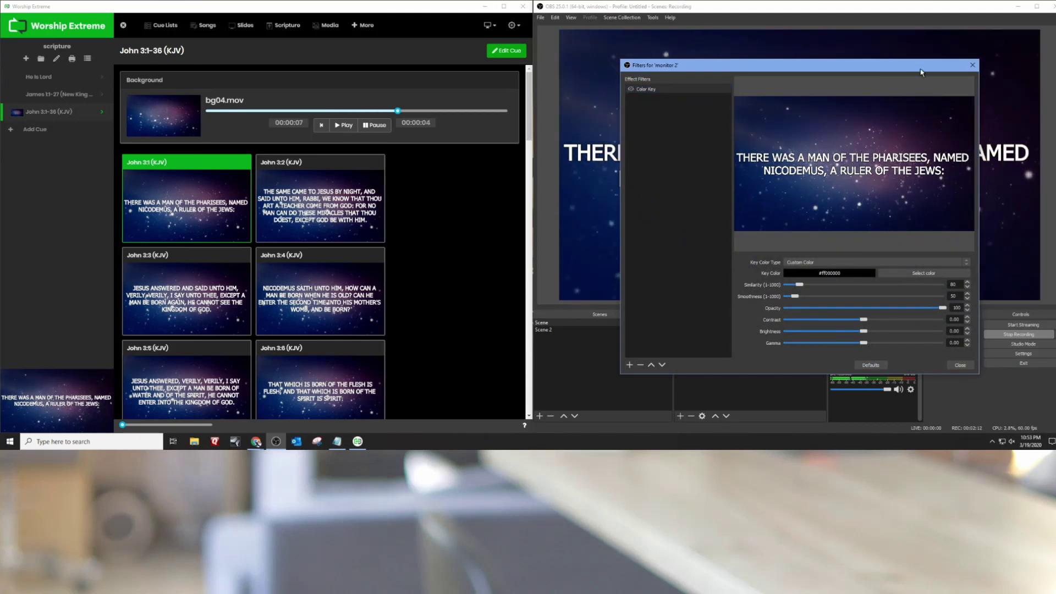
{"action": "left_click", "coordinate": [960, 366]}
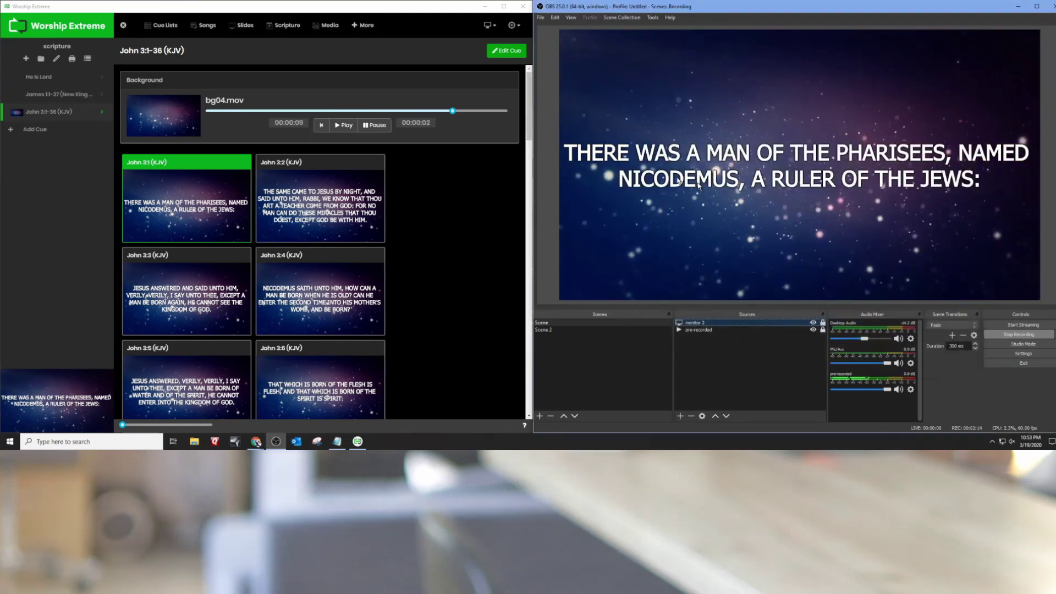
Step: Show John 3:2, 3:4, 3:3, 3:5 and 3:6 live in turn in Worship Extreme over the full-screen motion background
{"action": "left_click", "coordinate": [317, 208]}
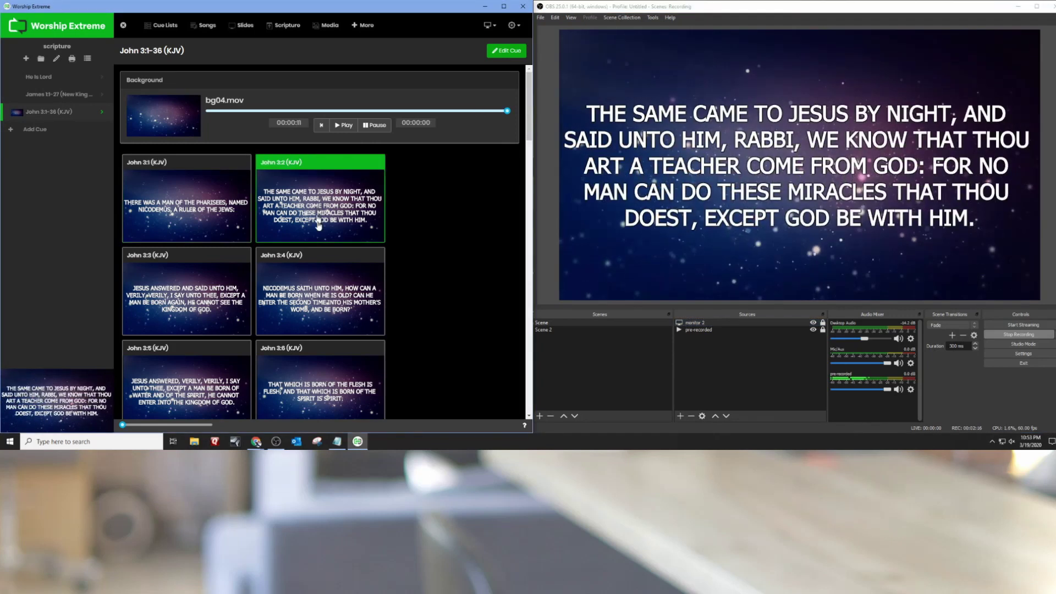
{"action": "left_click", "coordinate": [326, 291]}
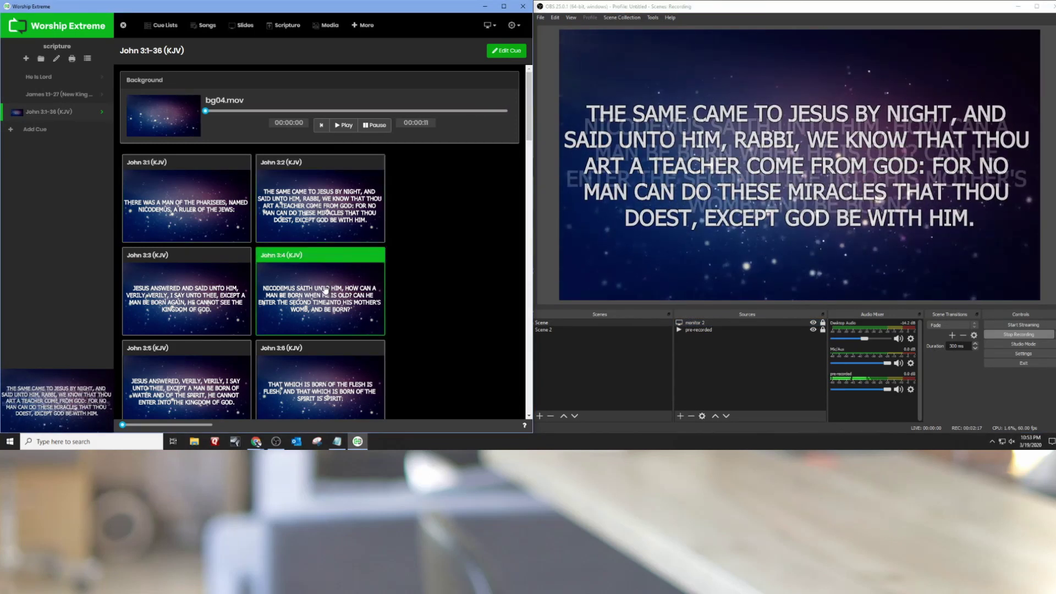
{"action": "left_click", "coordinate": [212, 285]}
{"action": "left_click", "coordinate": [223, 376]}
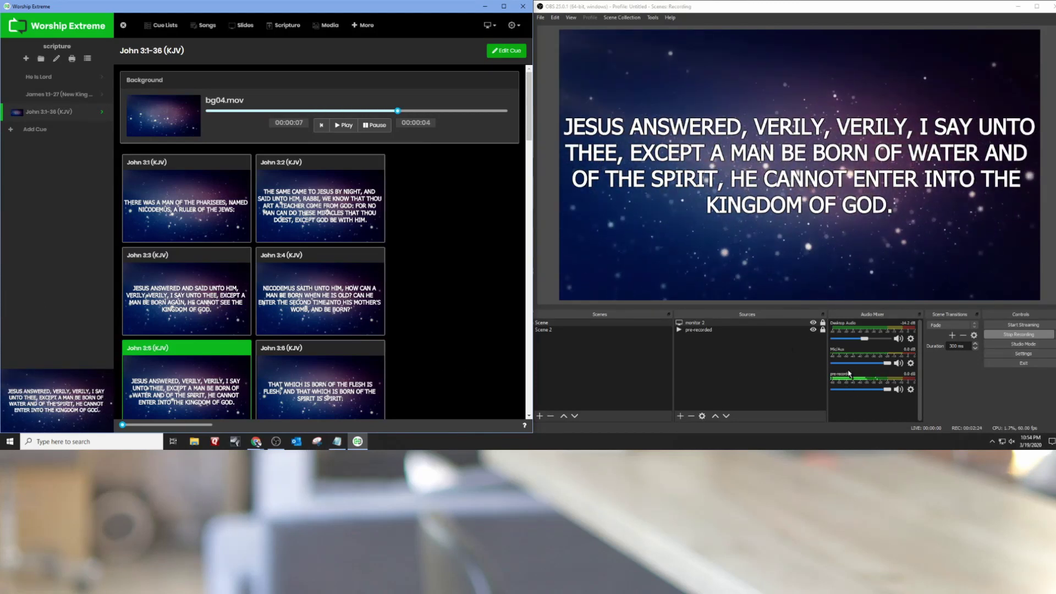
{"action": "left_click", "coordinate": [322, 390]}
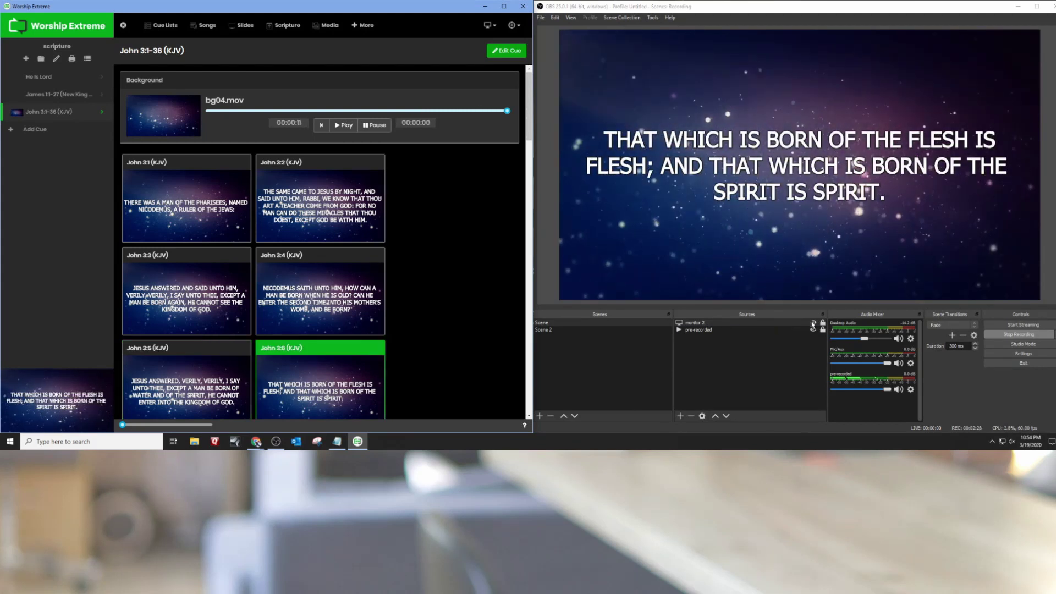
Step: Clear the live John 3 scripture slide and its background from the Worship Extreme output
{"action": "left_click", "coordinate": [124, 26]}
{"action": "left_click", "coordinate": [137, 49]}
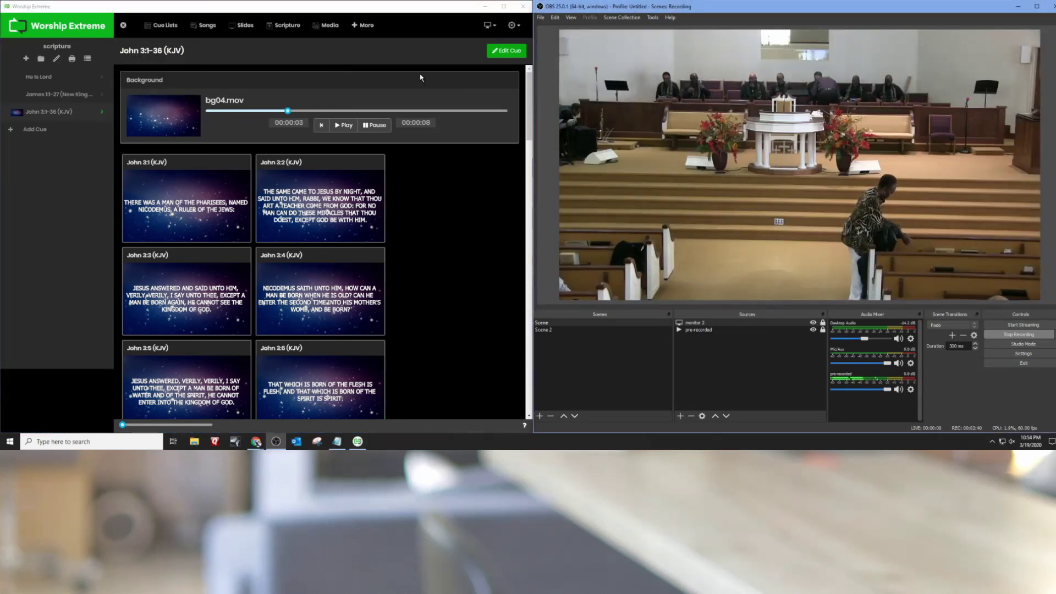
{"action": "left_click", "coordinate": [326, 217]}
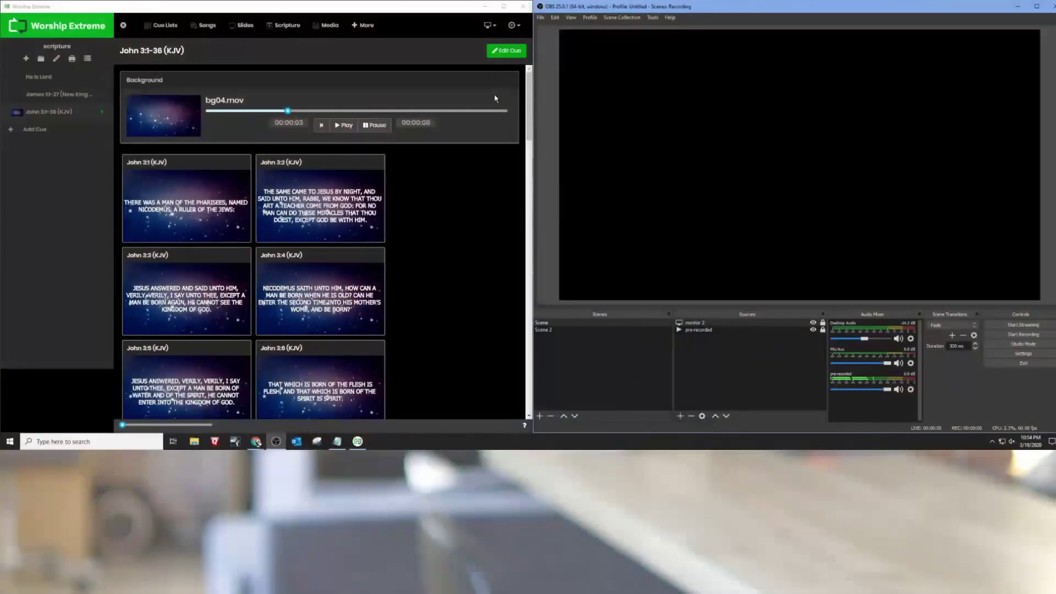
{"action": "left_click", "coordinate": [541, 18]}
{"action": "left_click", "coordinate": [556, 37]}
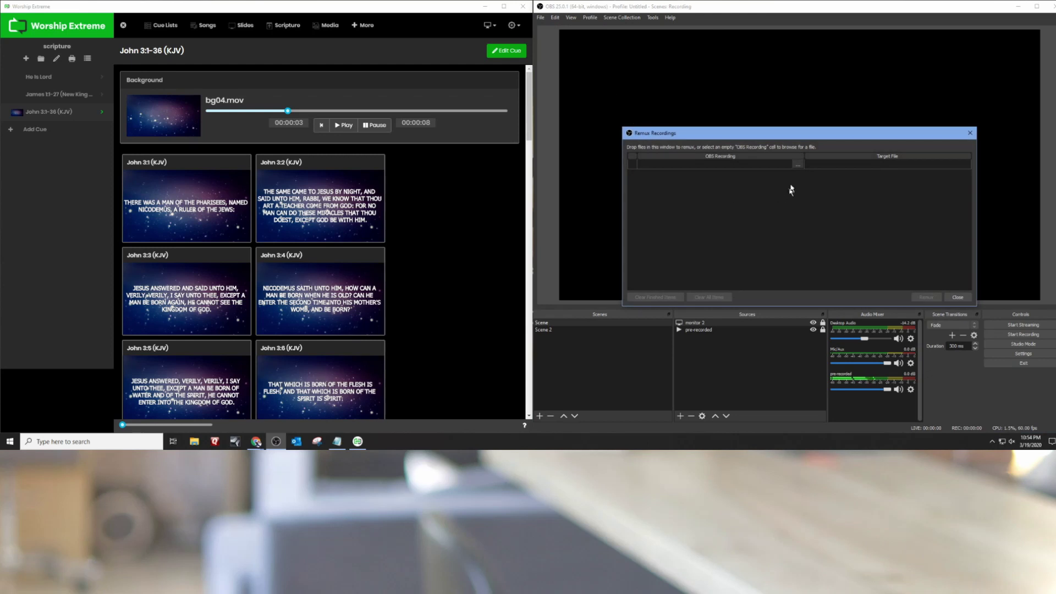
{"action": "left_click", "coordinate": [798, 165]}
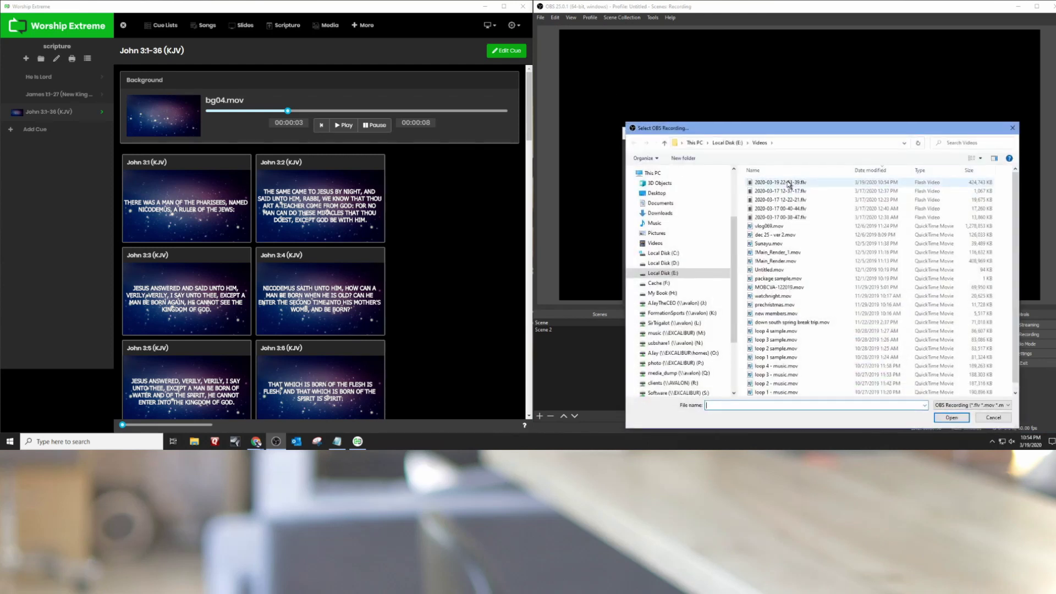
{"action": "double_click", "coordinate": [786, 184]}
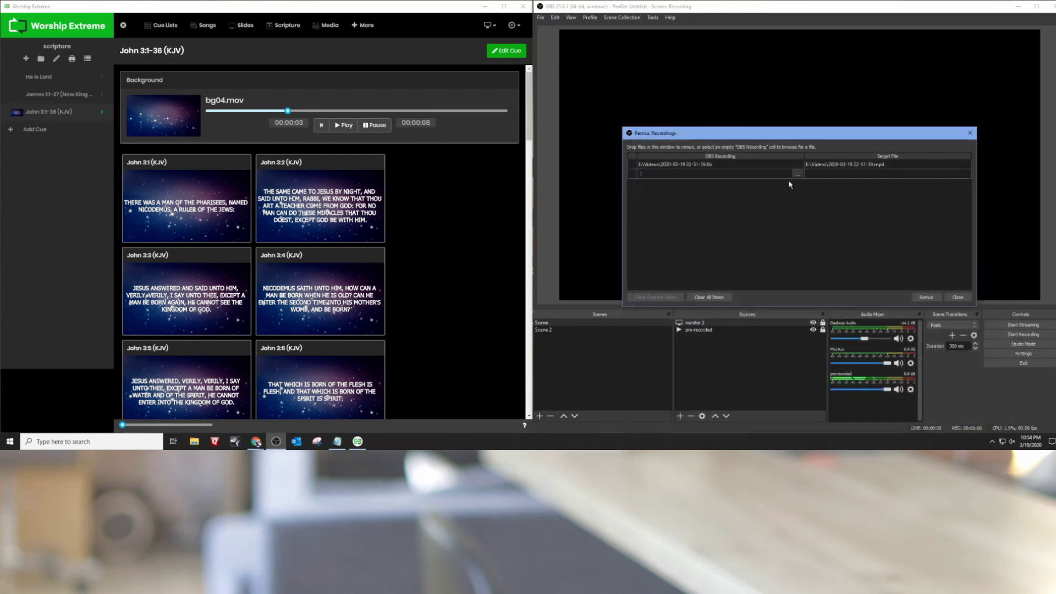
{"action": "left_click", "coordinate": [925, 297]}
{"action": "left_click", "coordinate": [818, 232]}
{"action": "left_click", "coordinate": [194, 442]}
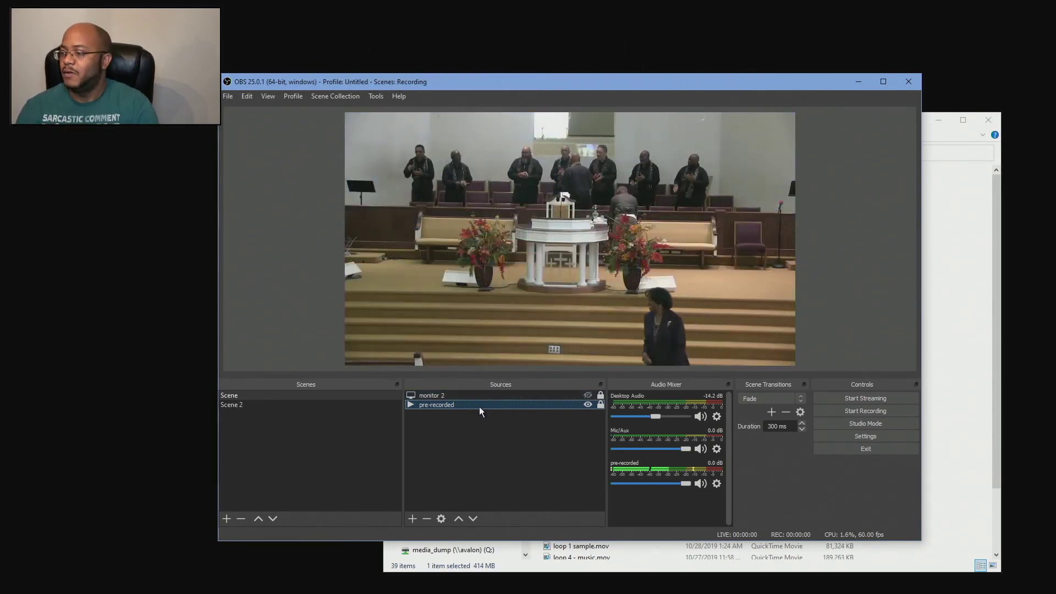
{"action": "double_click", "coordinate": [480, 407]}
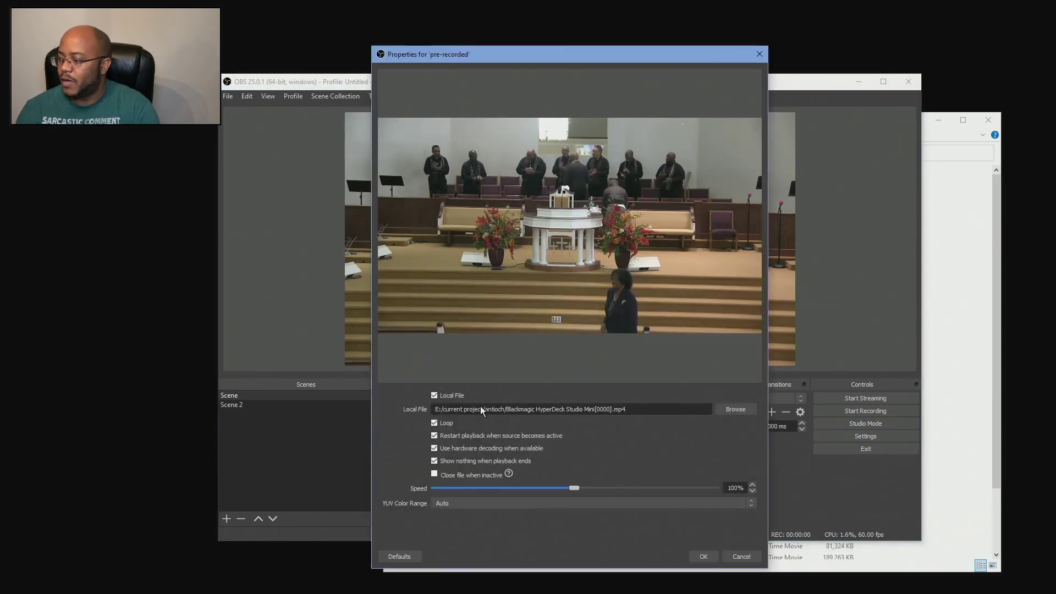
{"action": "left_click", "coordinate": [741, 412]}
{"action": "left_click", "coordinate": [509, 90]}
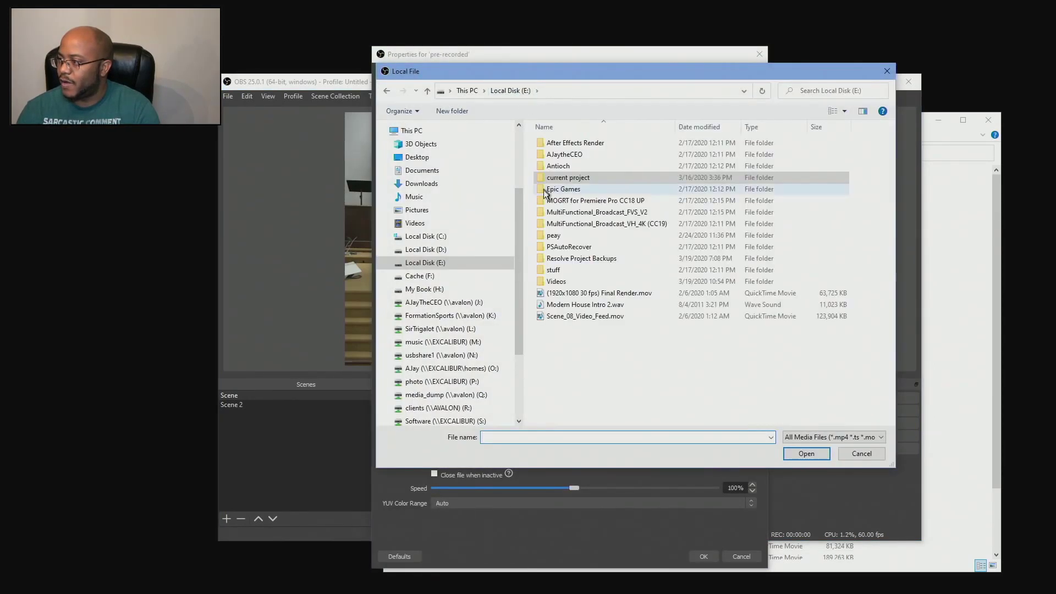
{"action": "double_click", "coordinate": [555, 281]}
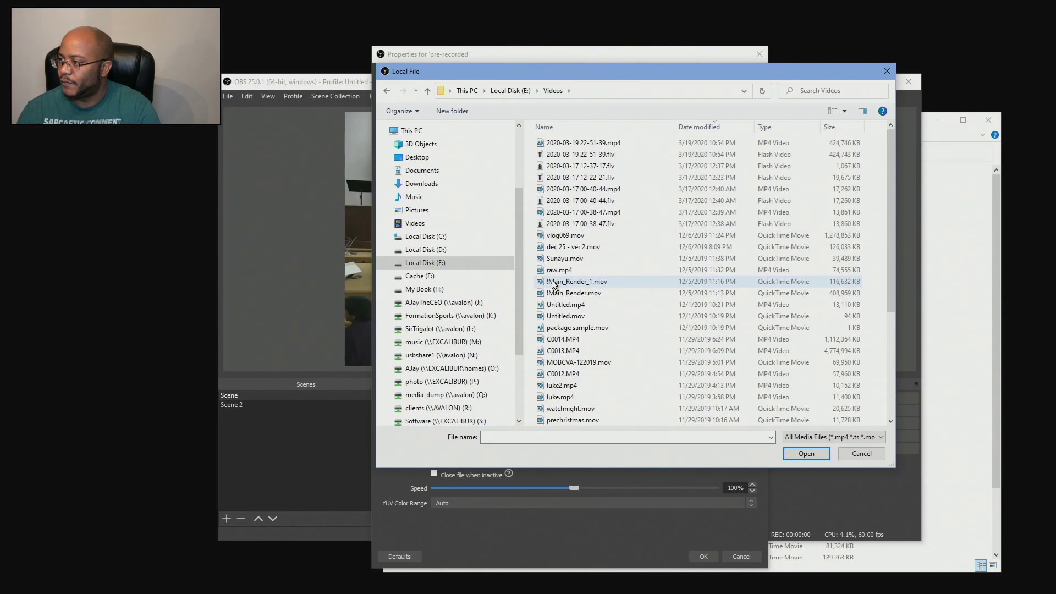
{"action": "left_click", "coordinate": [571, 144]}
{"action": "double_click", "coordinate": [570, 146]}
{"action": "left_click", "coordinate": [703, 556]}
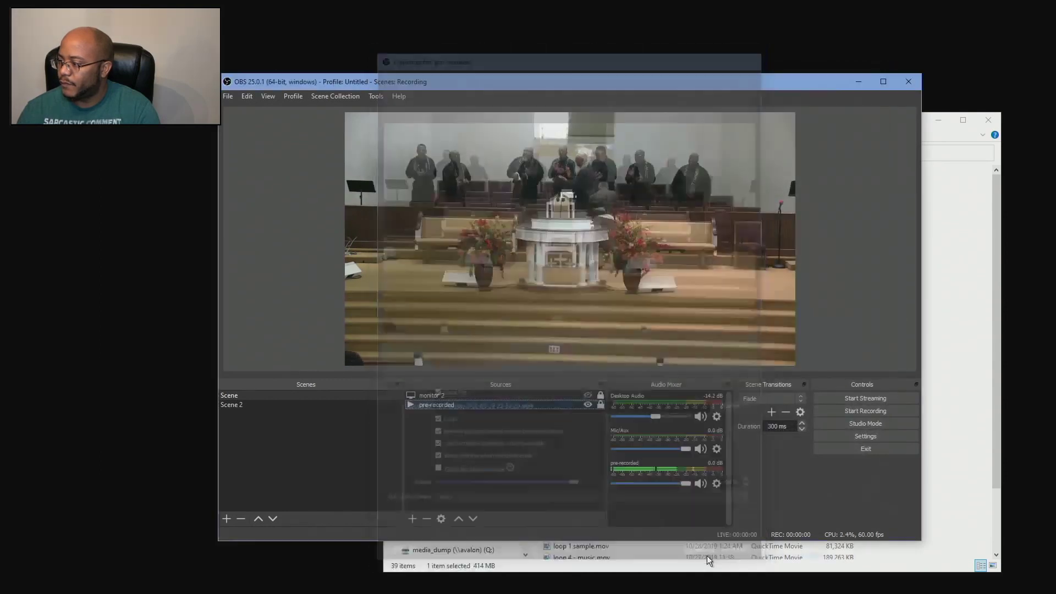